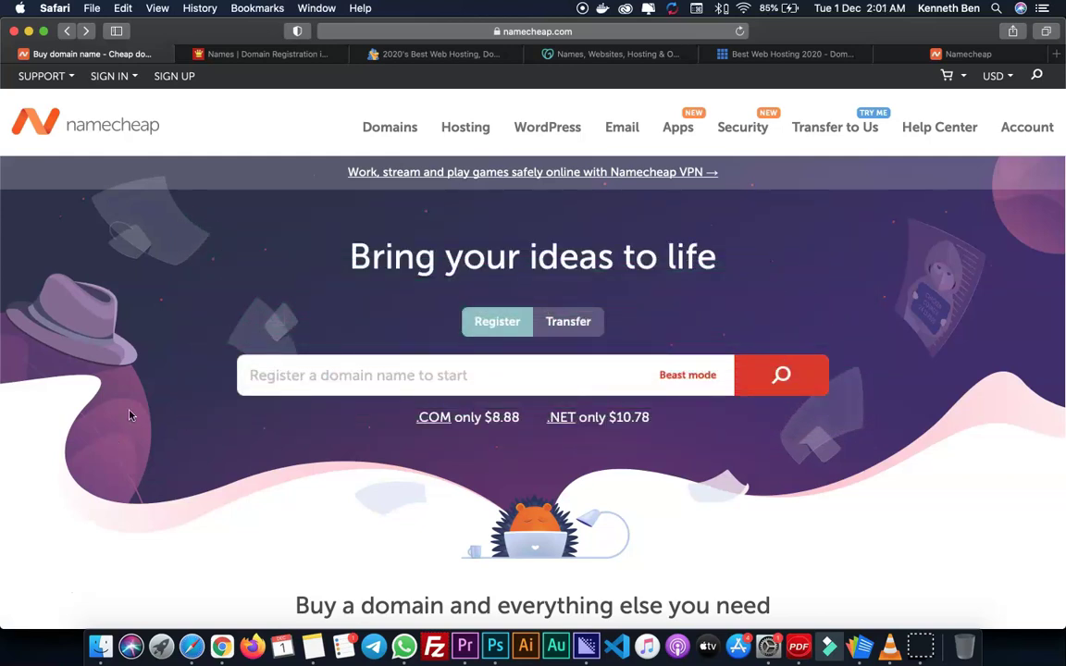
- Switch to DomainKing and compare its .com and .org prices, with registration from ₦999/Yr
left_click(236, 54)
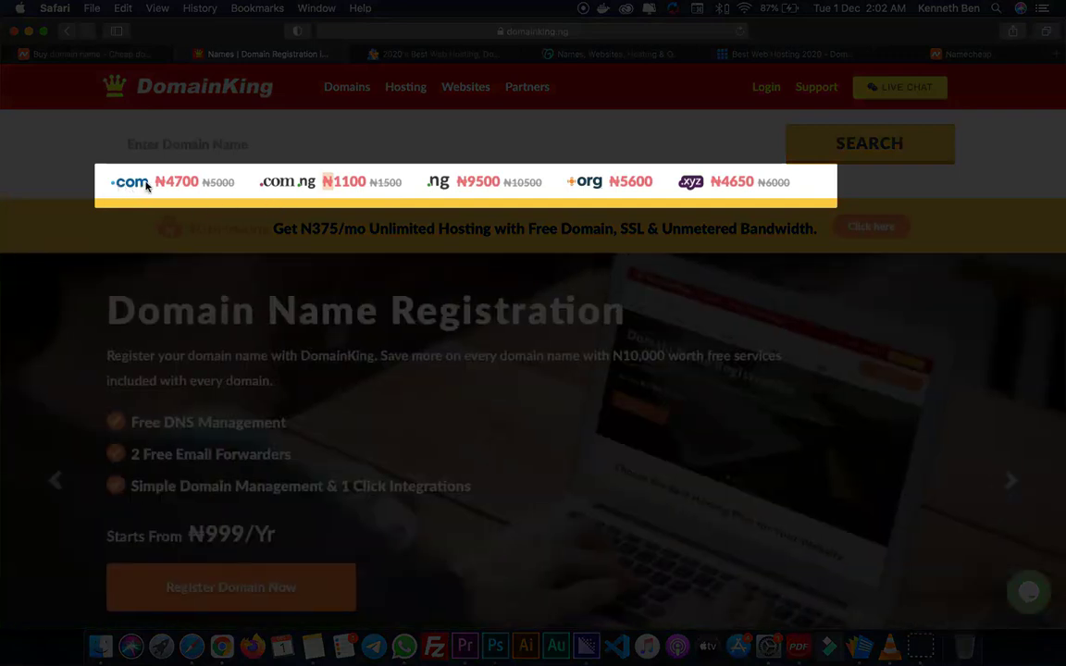
double_click(123, 185)
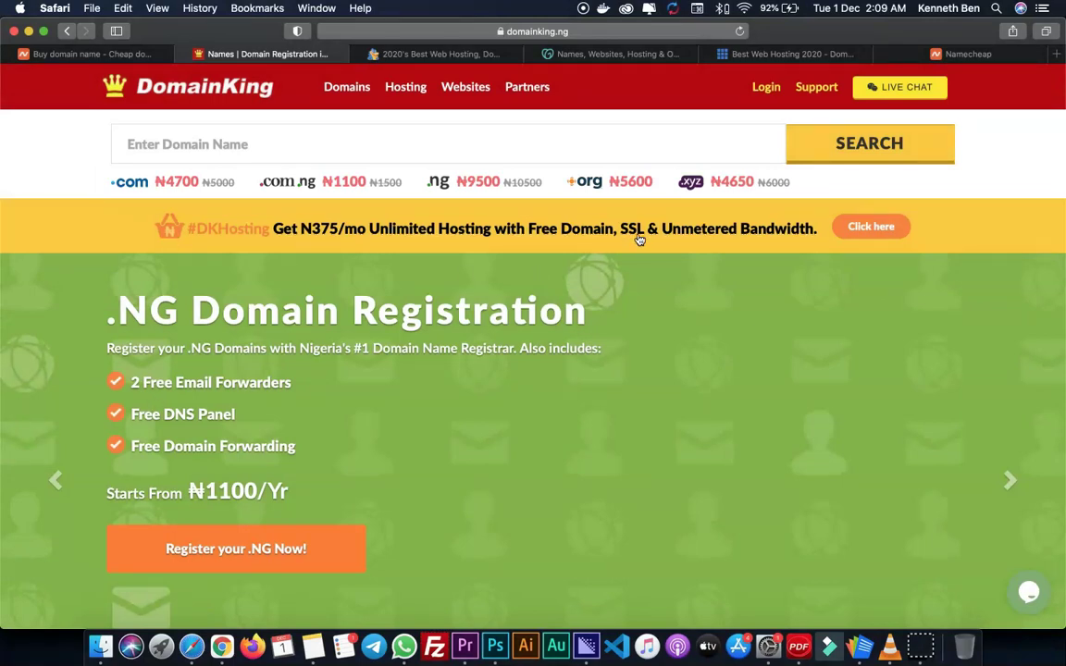
left_click(577, 190)
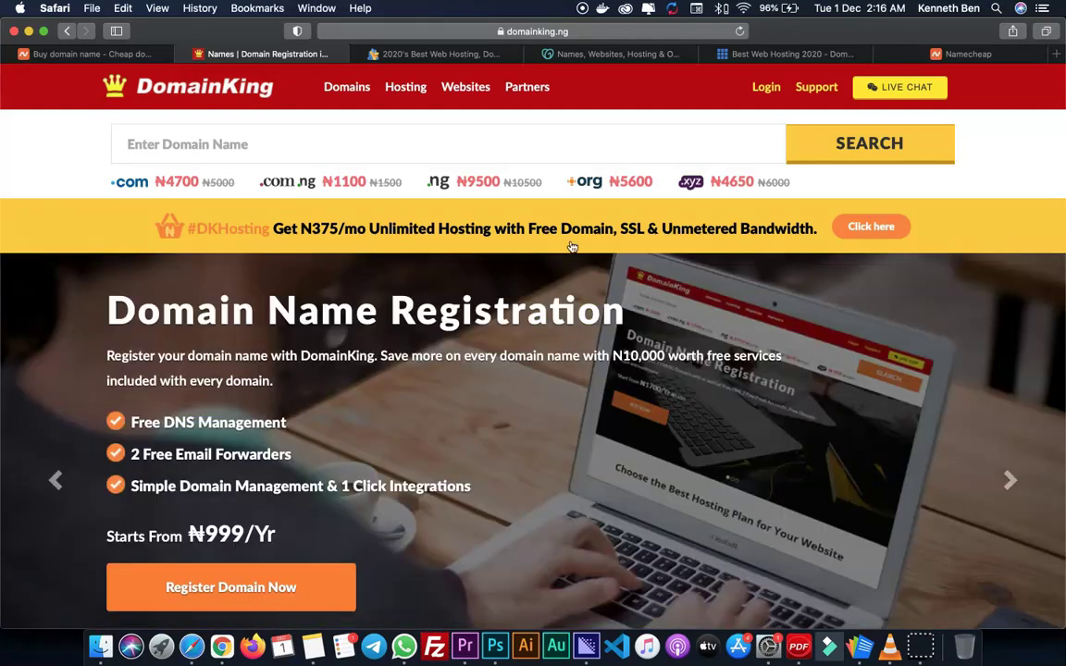
- Review HostGator's Cyber Week hosting offer, highlighting its free SSL certificate
left_click(396, 53)
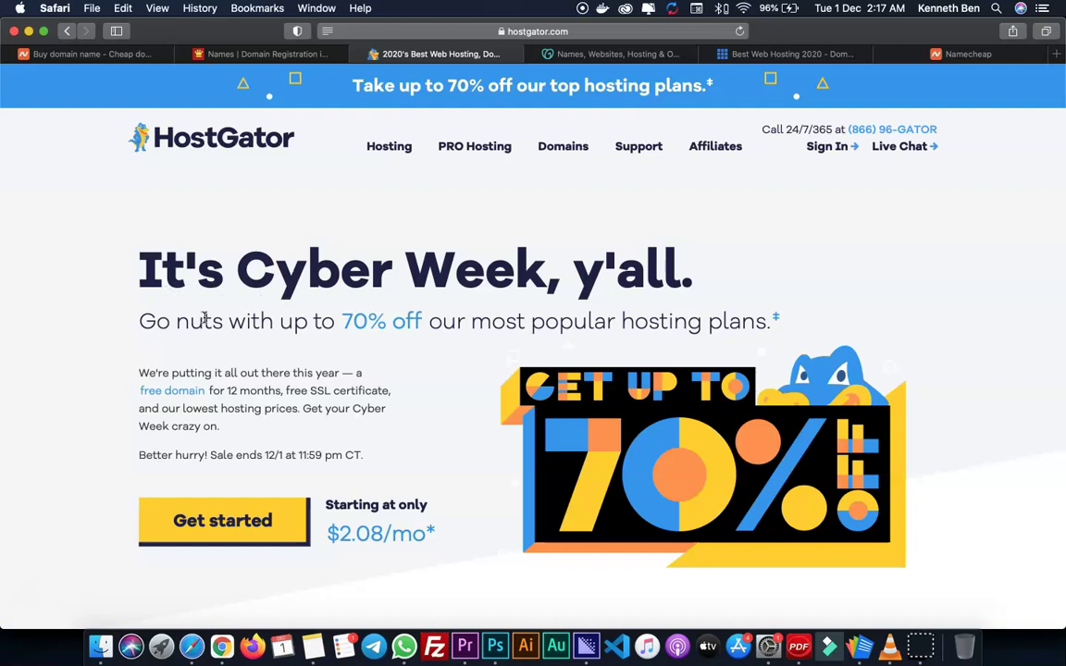
left_click_drag(285, 391, 391, 391)
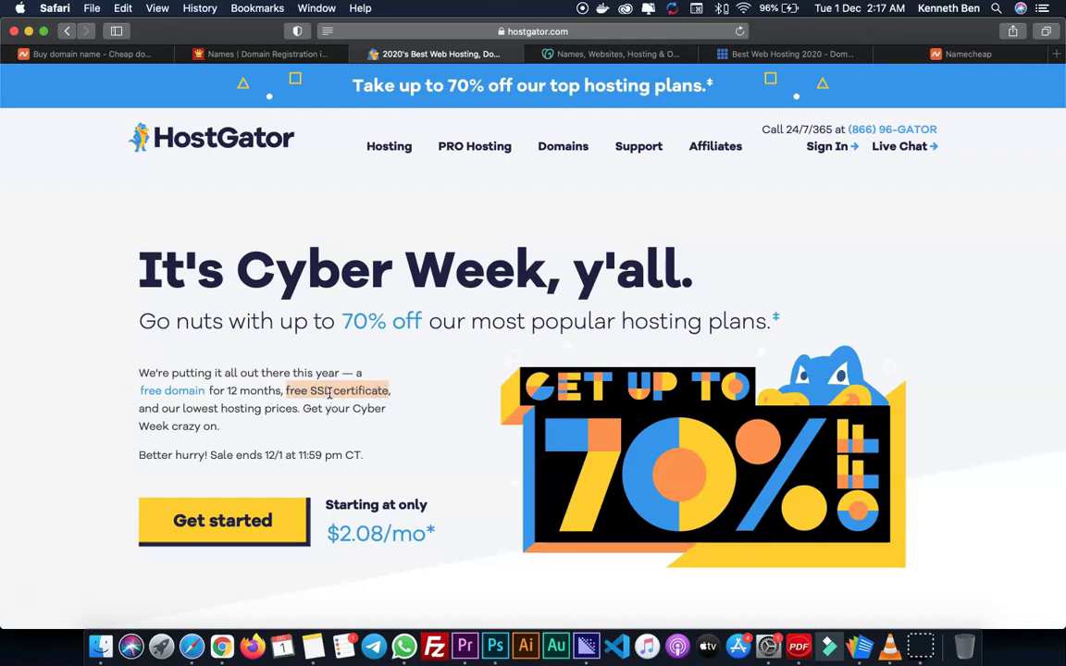
left_click(330, 398)
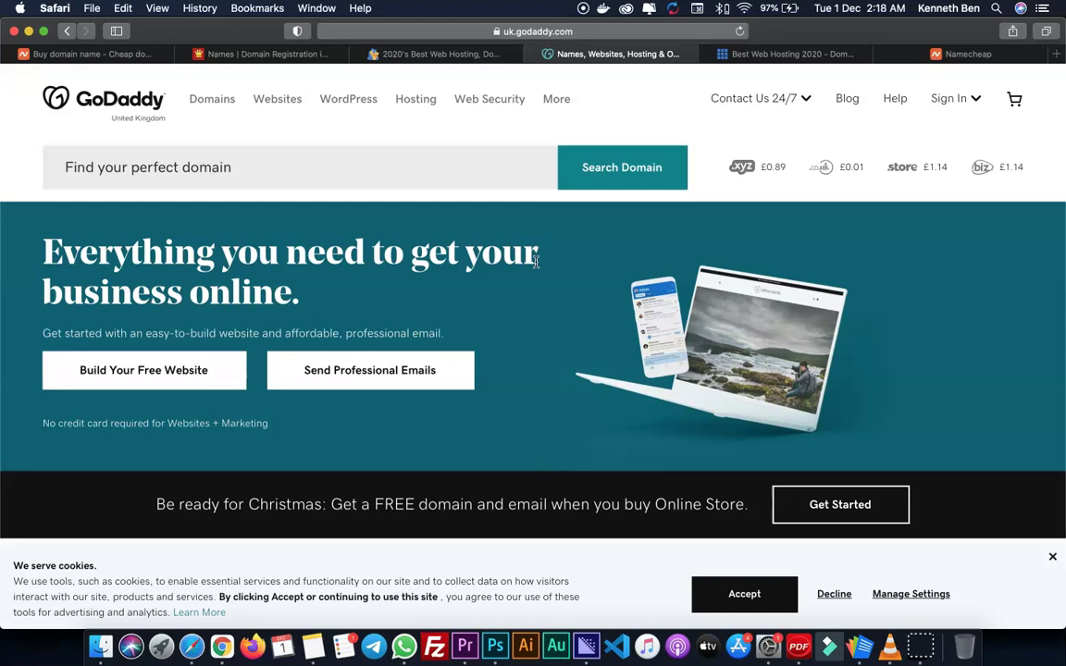
scroll(536, 262, "down", 2)
scroll(536, 262, "up", 2)
- Look over Bluehost's up-to-60%-off hosting from $2.95/mo, then go back to Namecheap
left_click(755, 54)
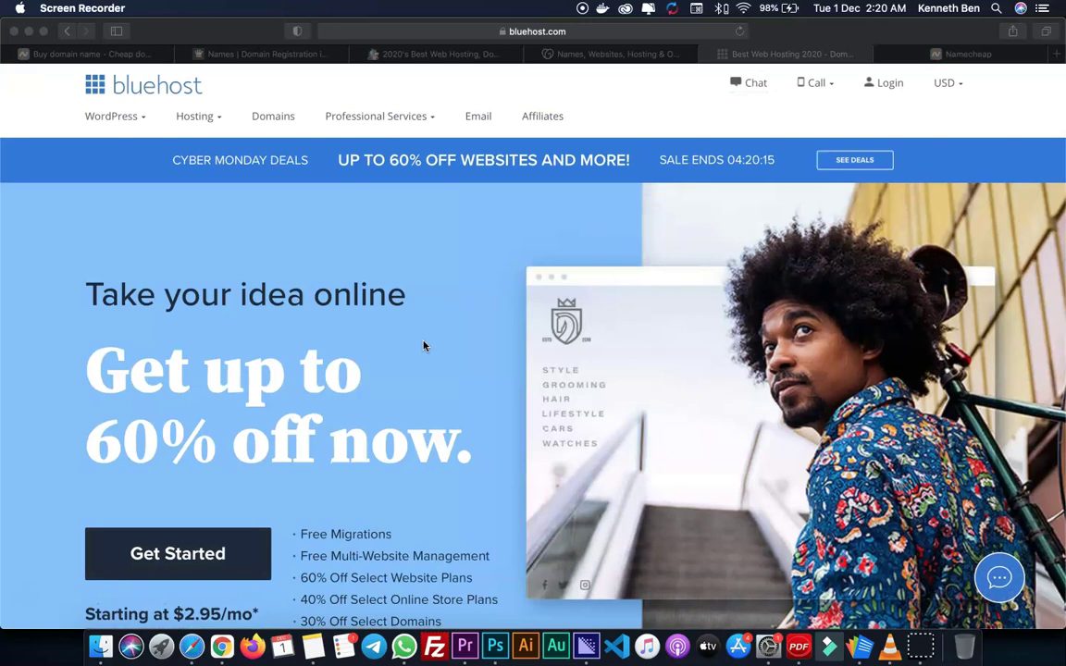
left_click(428, 343)
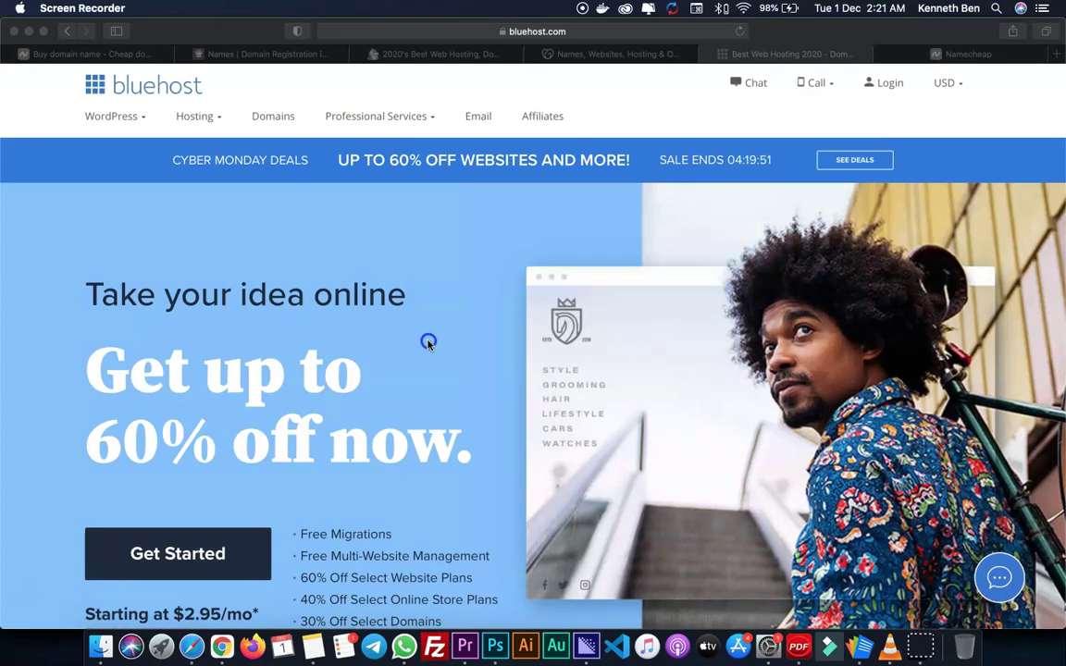
left_click(429, 344)
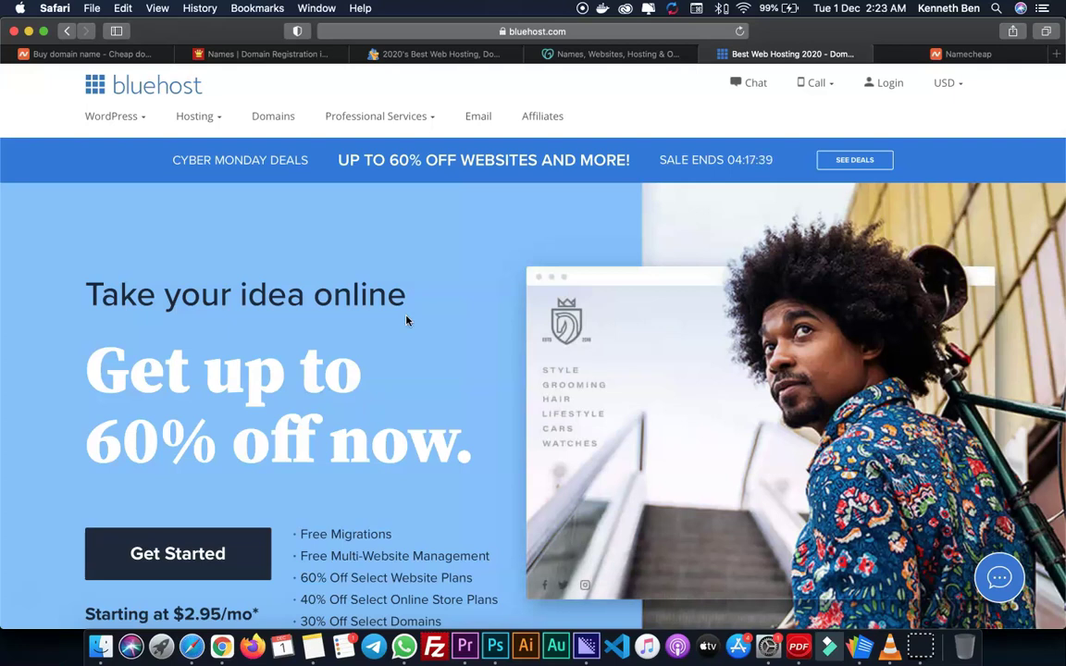
left_click(93, 55)
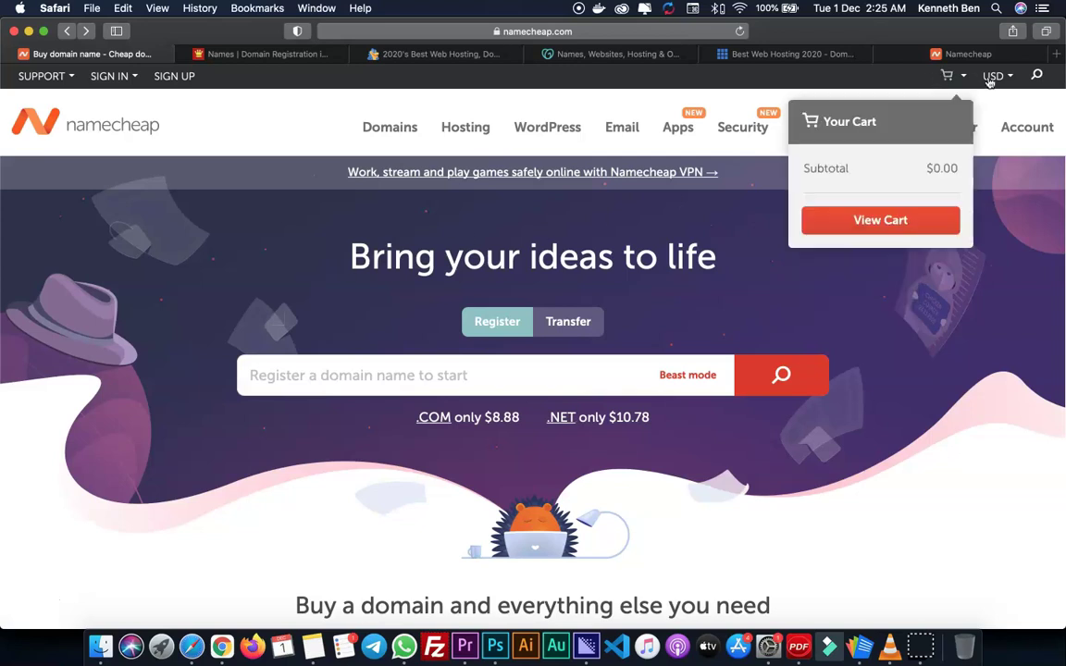
- Load whois.com in a new browser tab
key("super+t")
type("whoi")
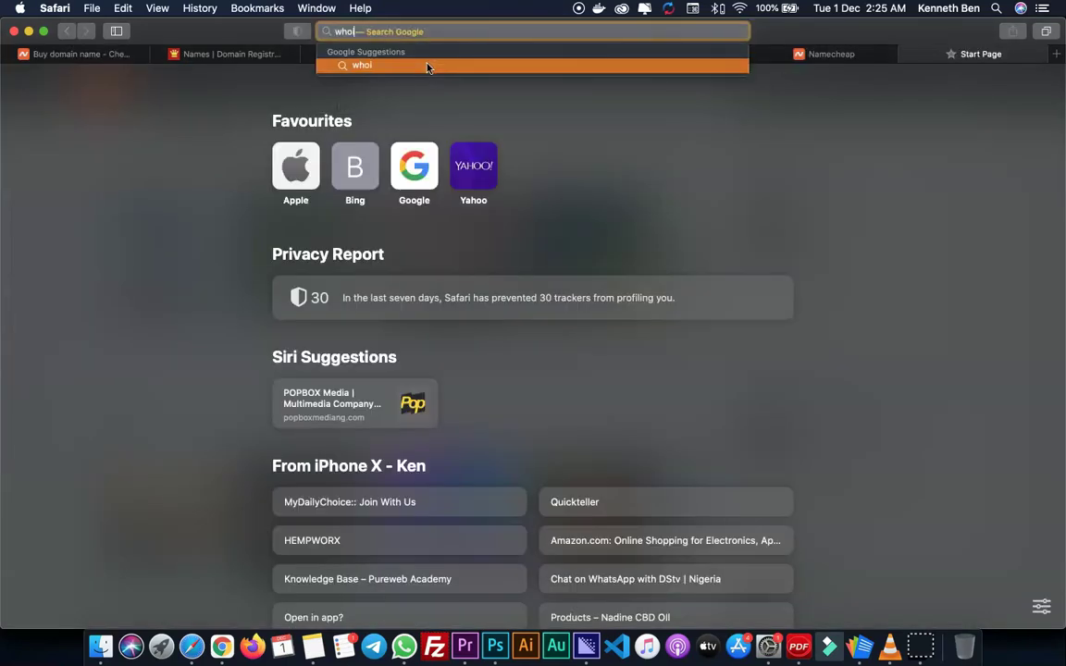
type("s.com")
key("Return")
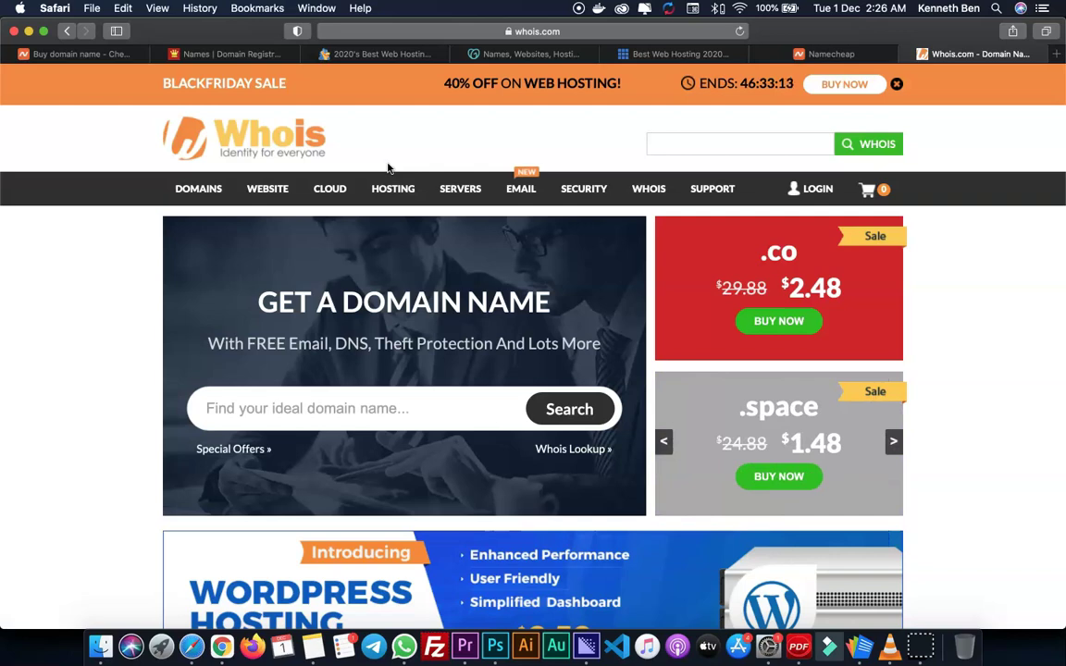
- Search dimillionshoppers.com and confirm it is available at $9.88 for 1 year
left_click(257, 403)
type("dimillion")
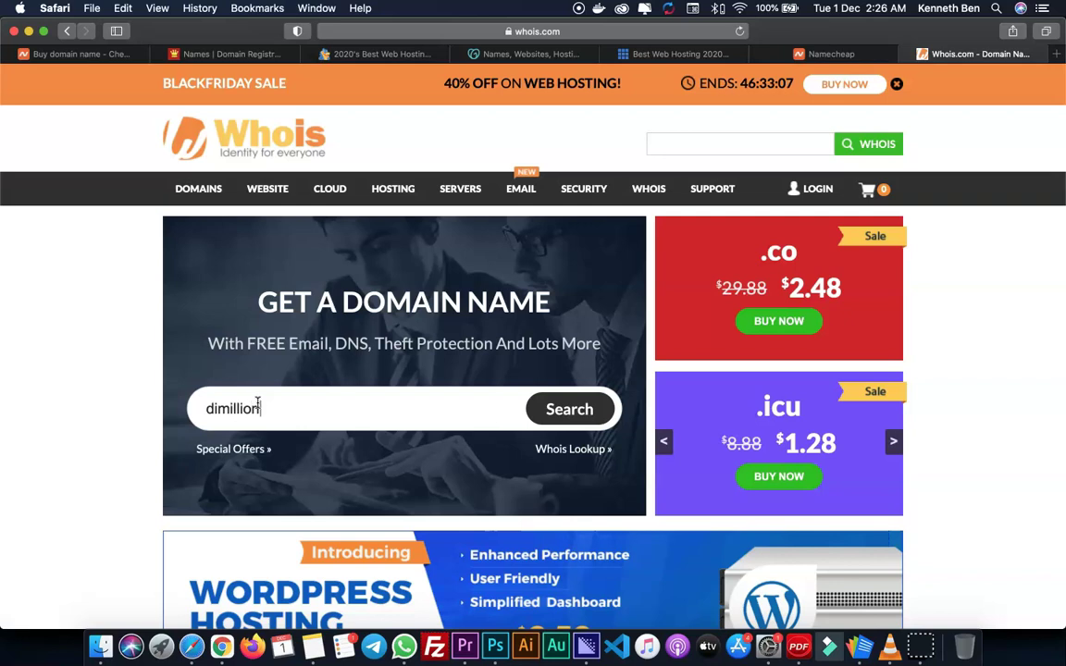
type("shoppers.com")
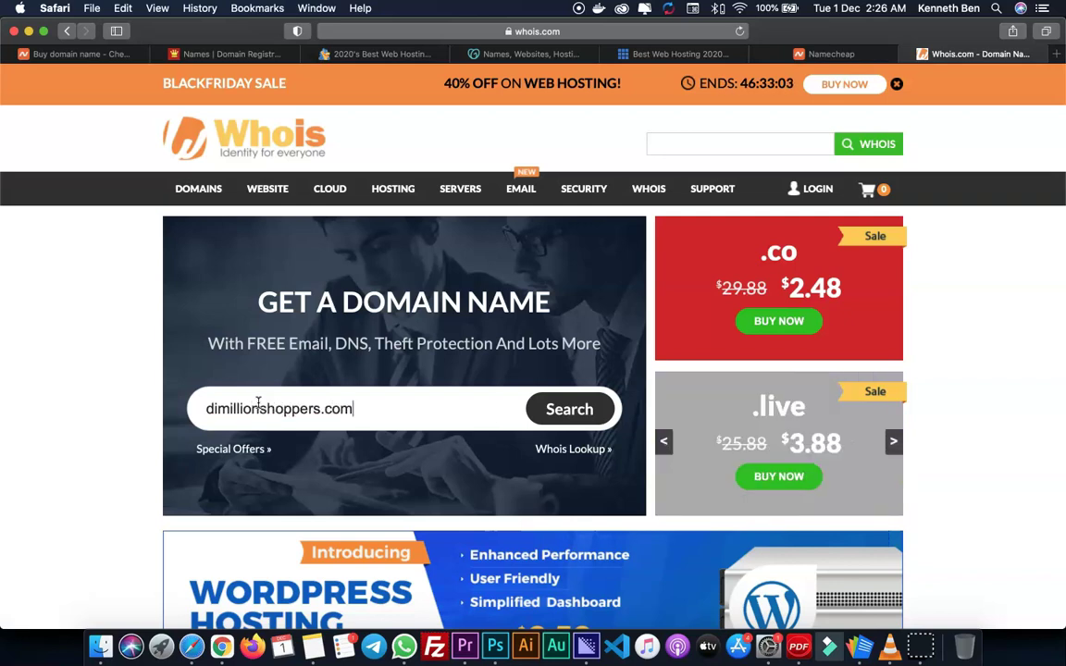
left_click(568, 413)
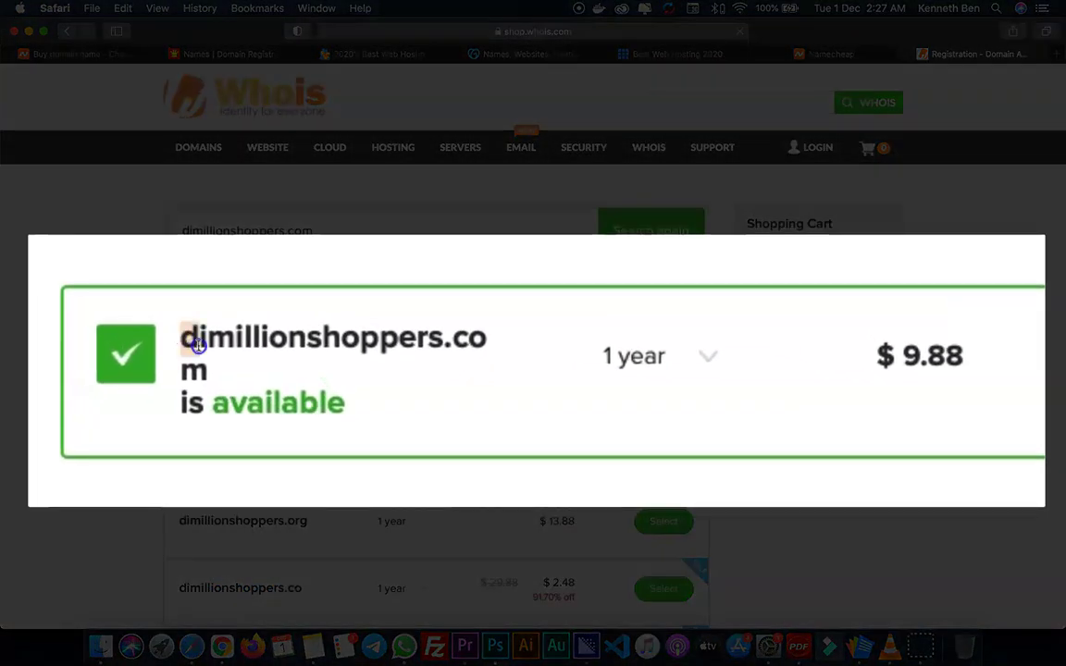
left_click_drag(183, 338, 226, 370)
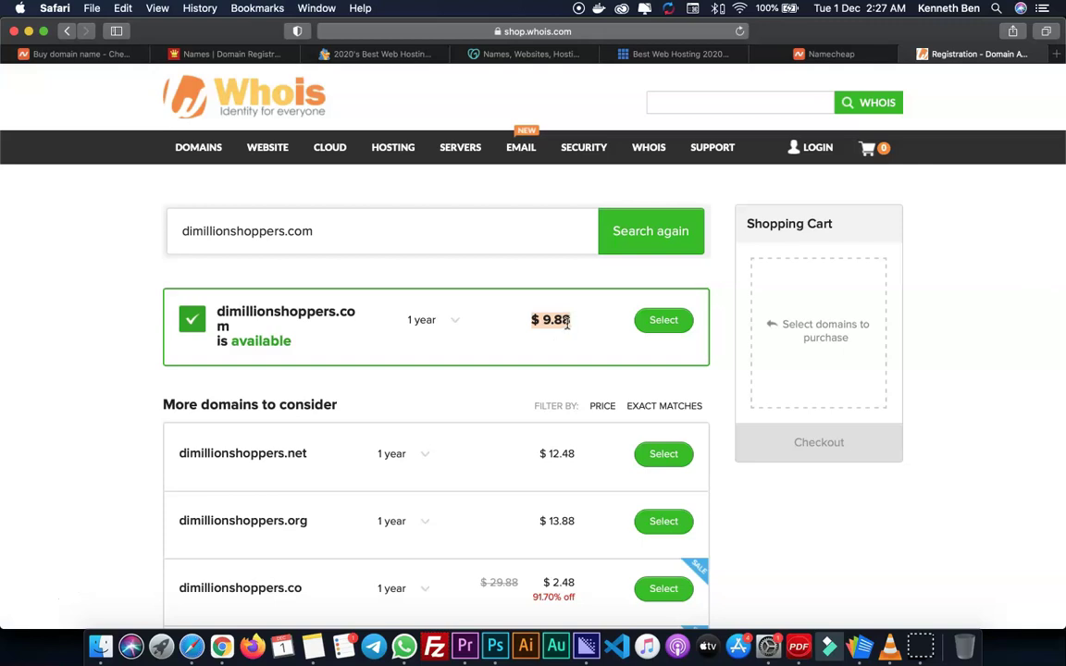
left_click(546, 338)
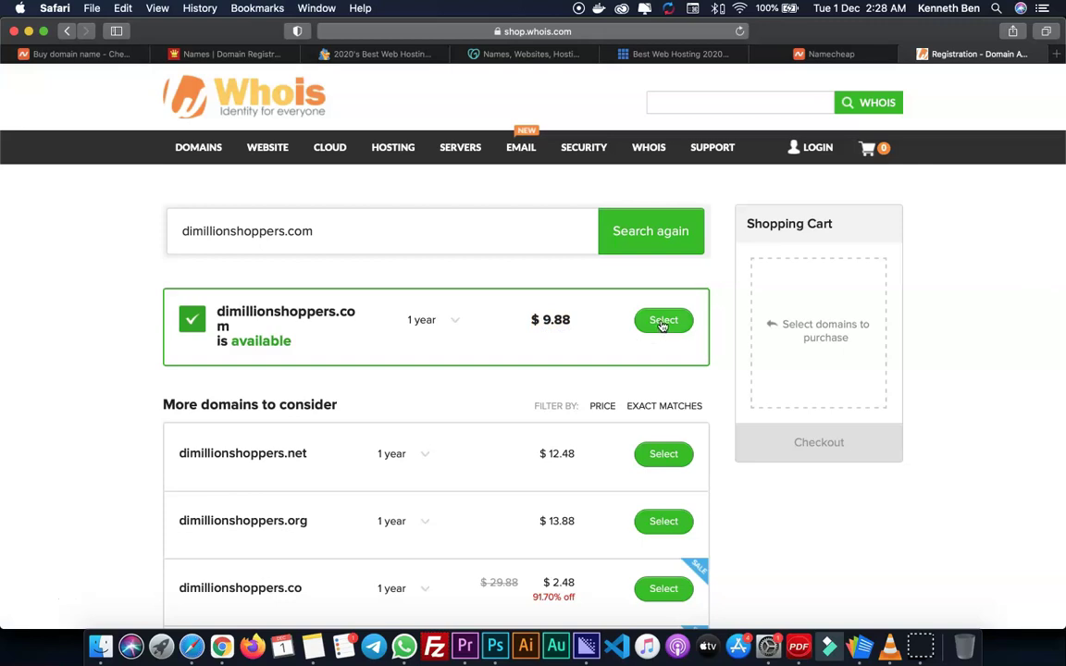
- Return to Namecheap and show its Hosting menu: shared, WordPress, reseller, VPS, dedicated servers
left_click(81, 55)
mouse_move(466, 134)
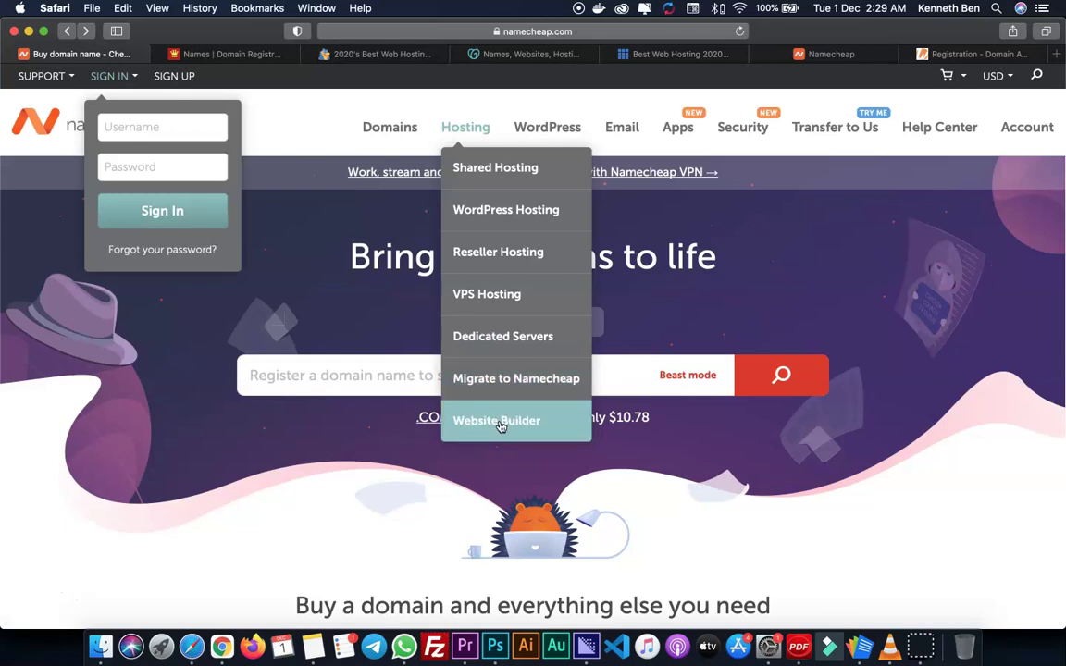
- Open Namecheap's Shared Hosting plans page and scroll through the available plans
left_click(511, 172)
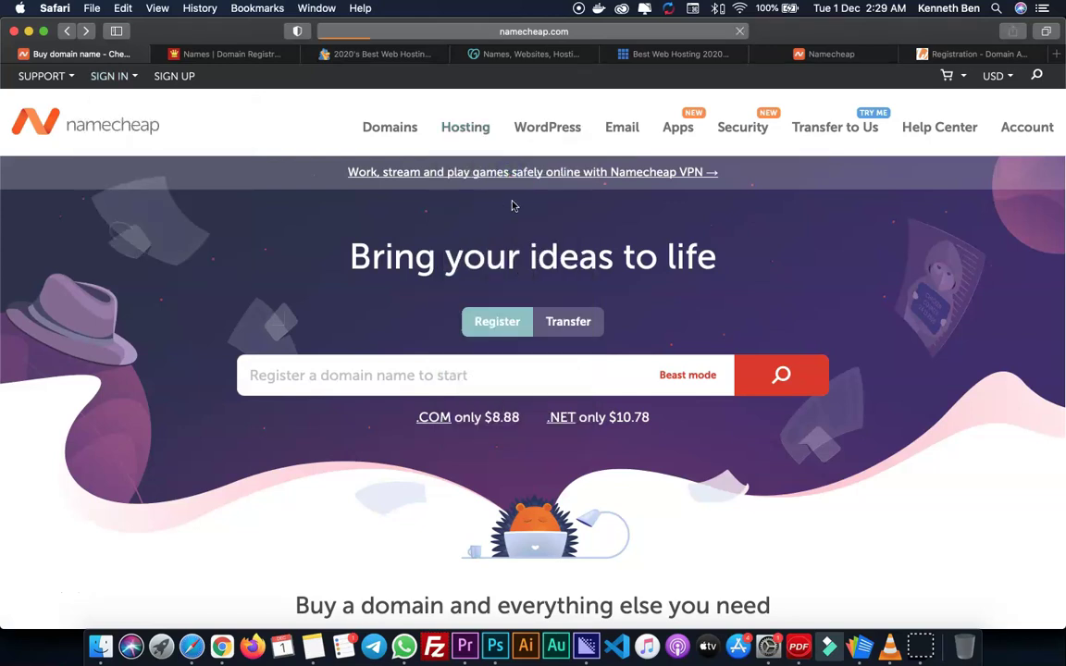
scroll(404, 413, "down", 2)
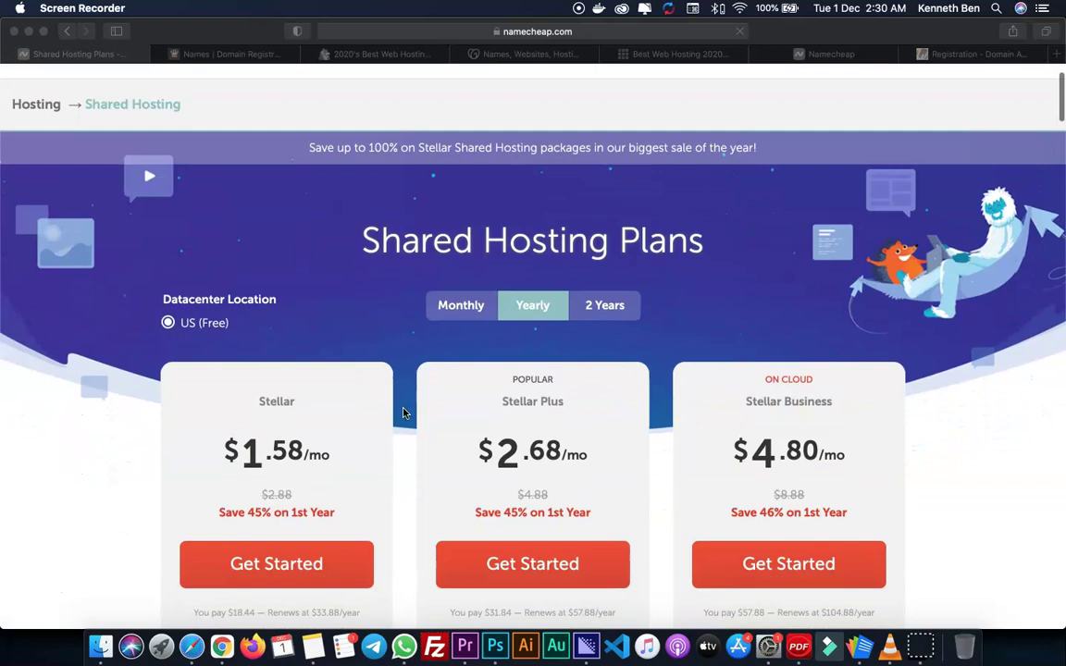
scroll(404, 413, "down", 2)
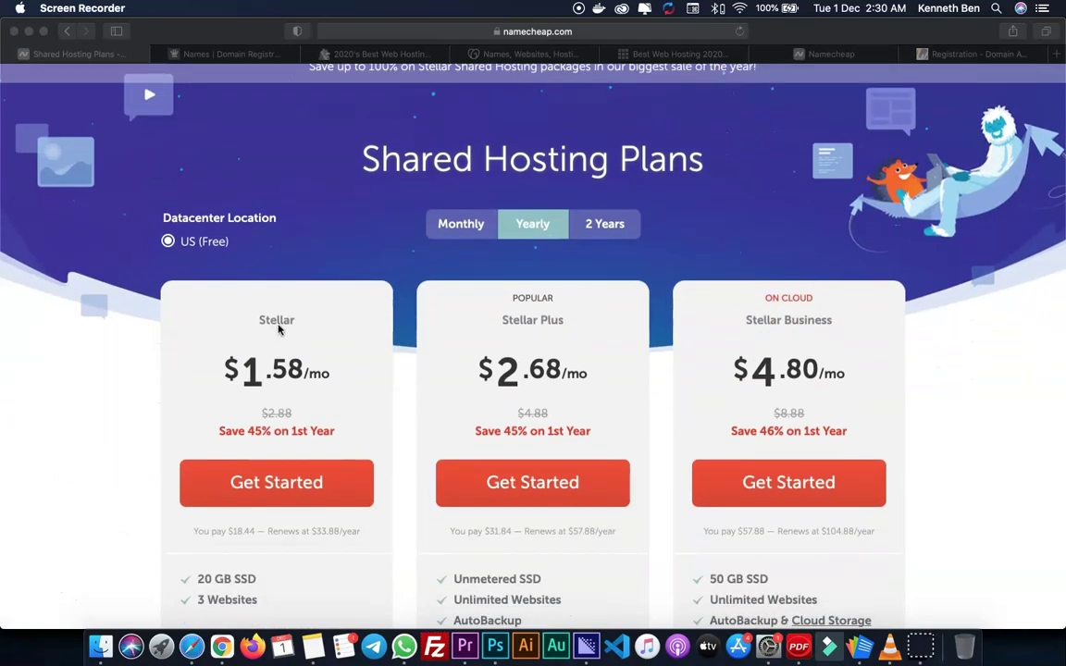
scroll(280, 332, "down", 1)
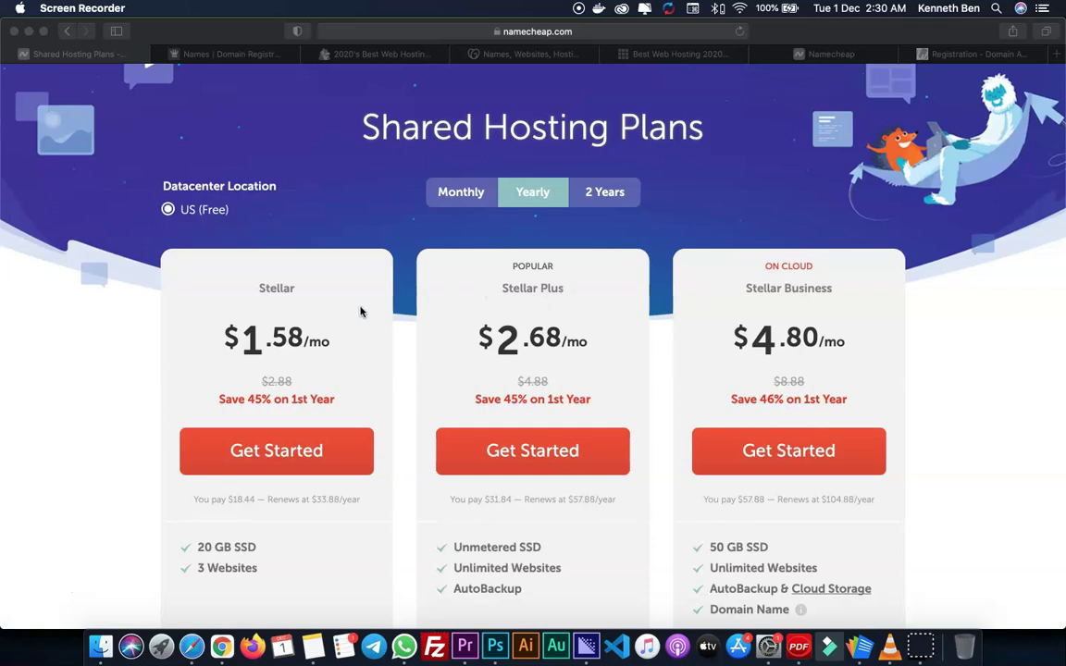
scroll(283, 336, "down", 2)
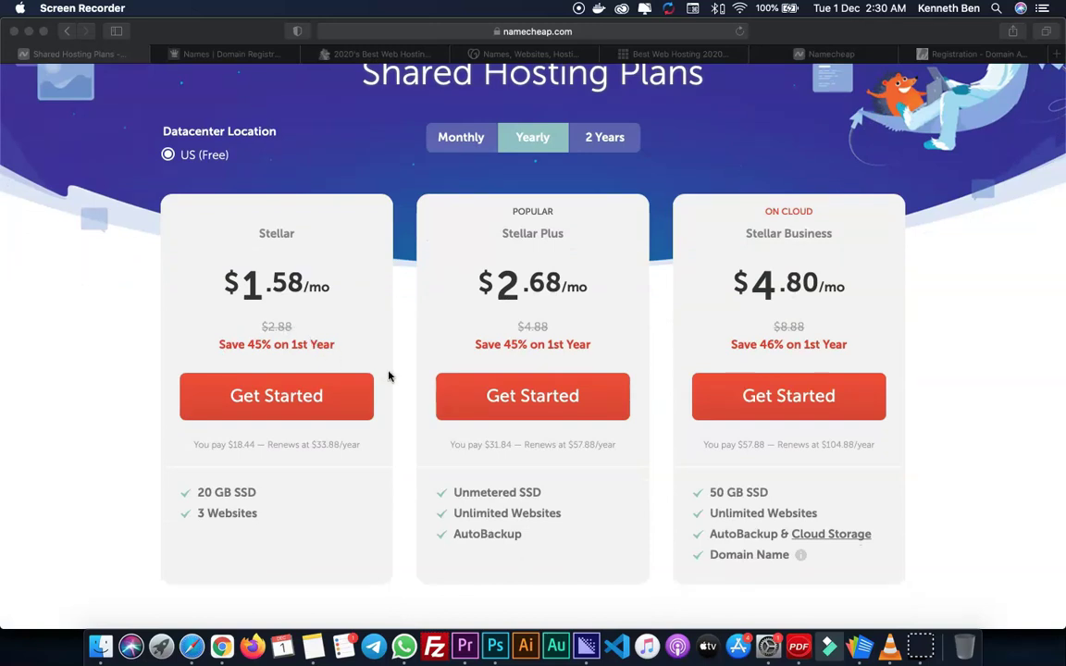
scroll(392, 373, "down", 2)
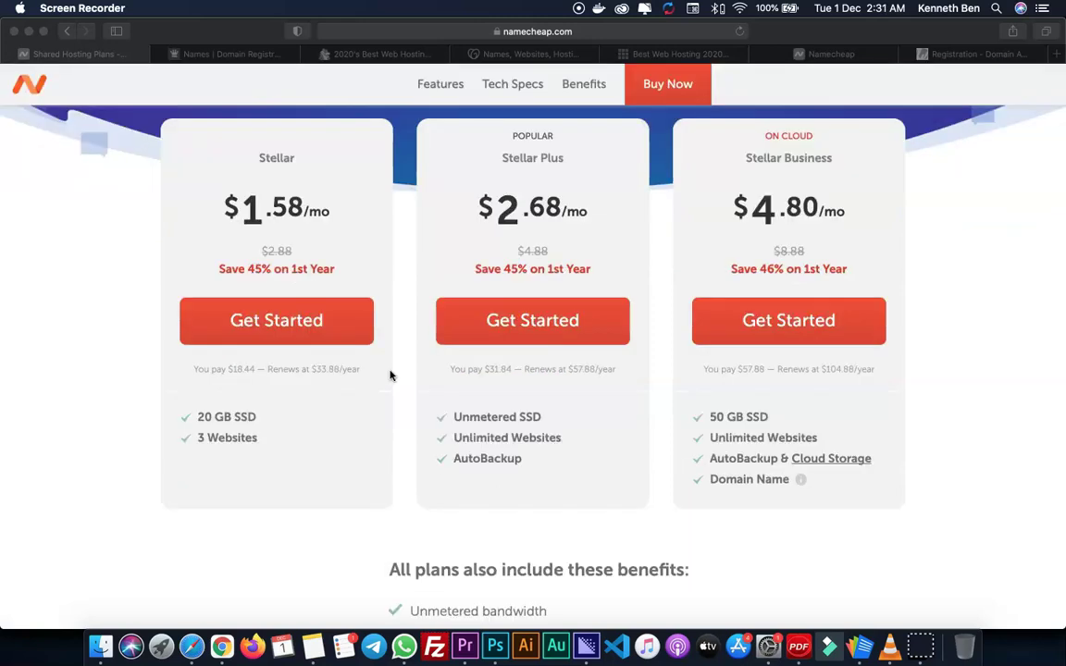
left_click(257, 420)
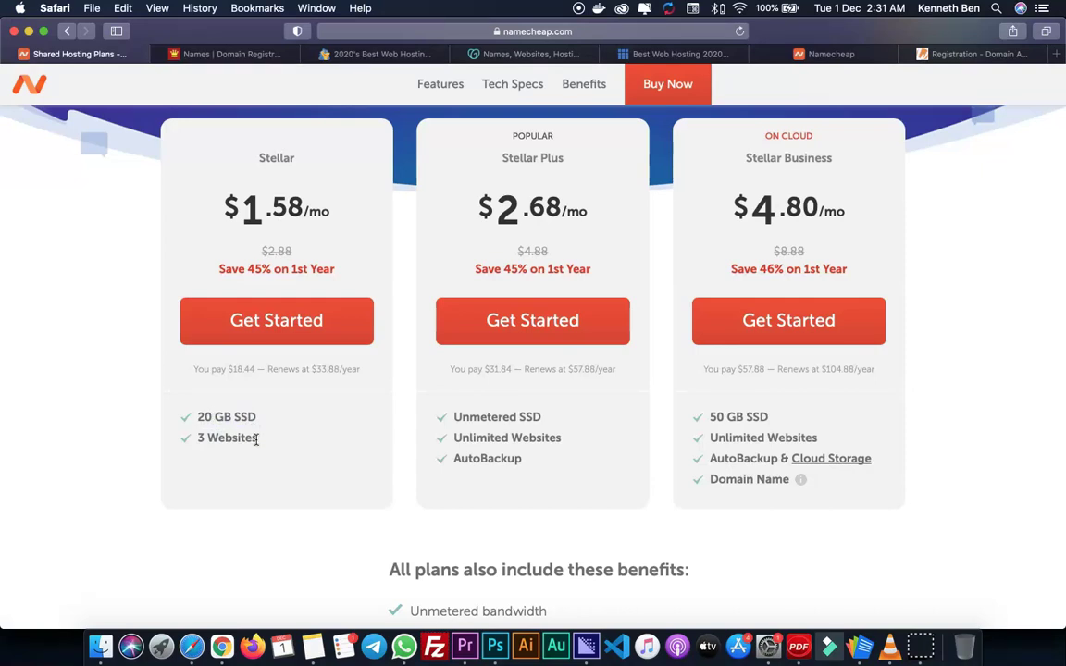
scroll(248, 433, "down", 3)
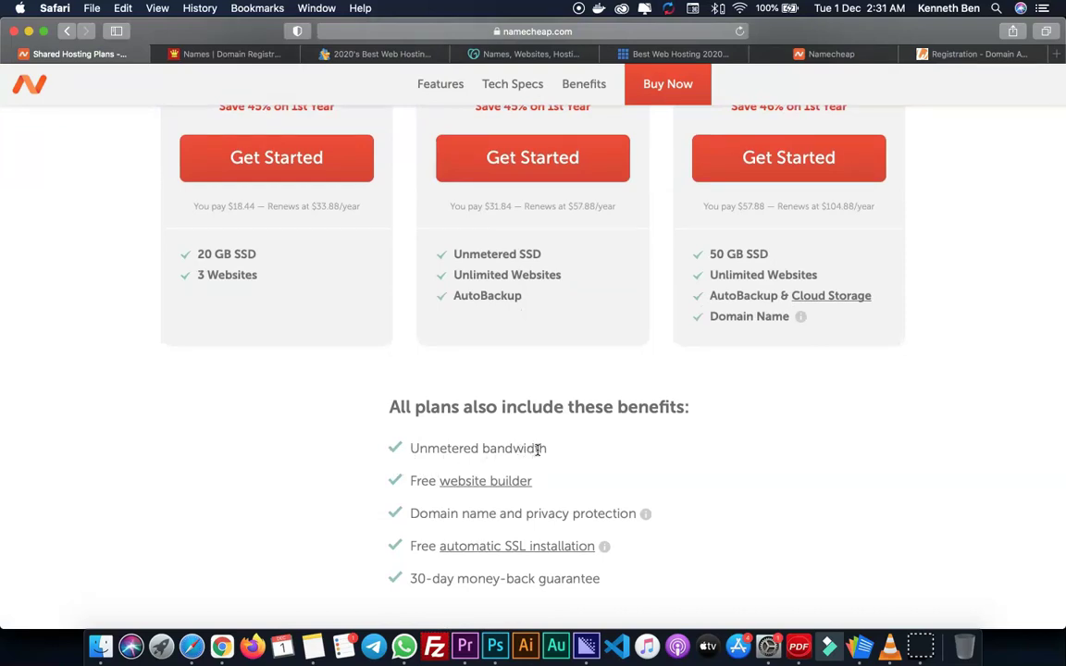
scroll(537, 450, "down", 2)
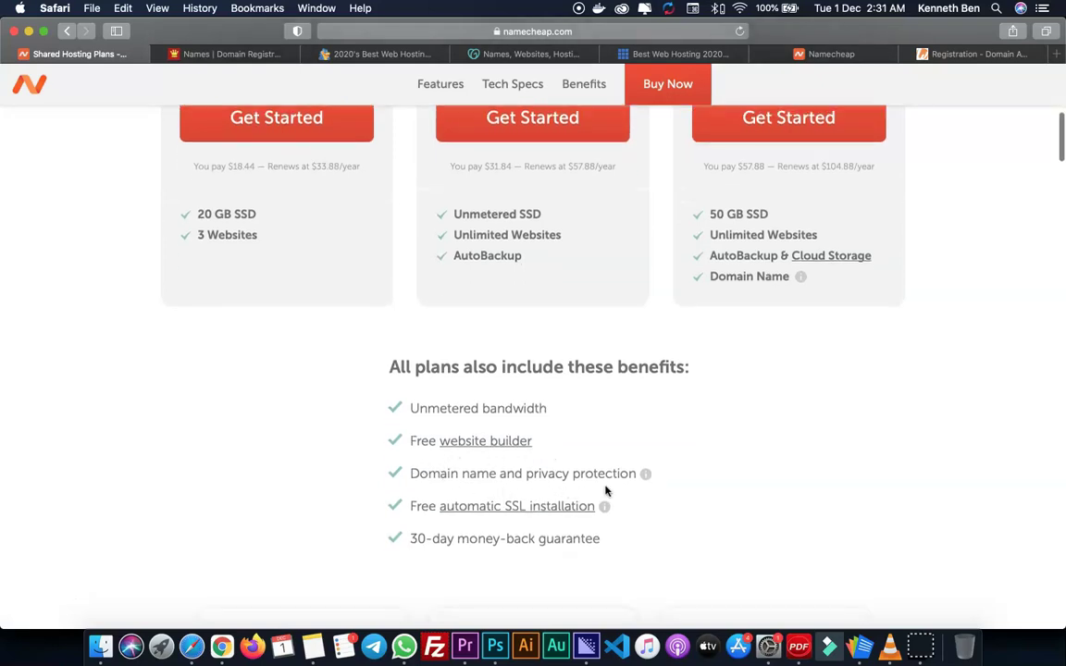
- Check the whois.com results, then pick Get Started on the $2.88 Stellar plan
left_click(954, 54)
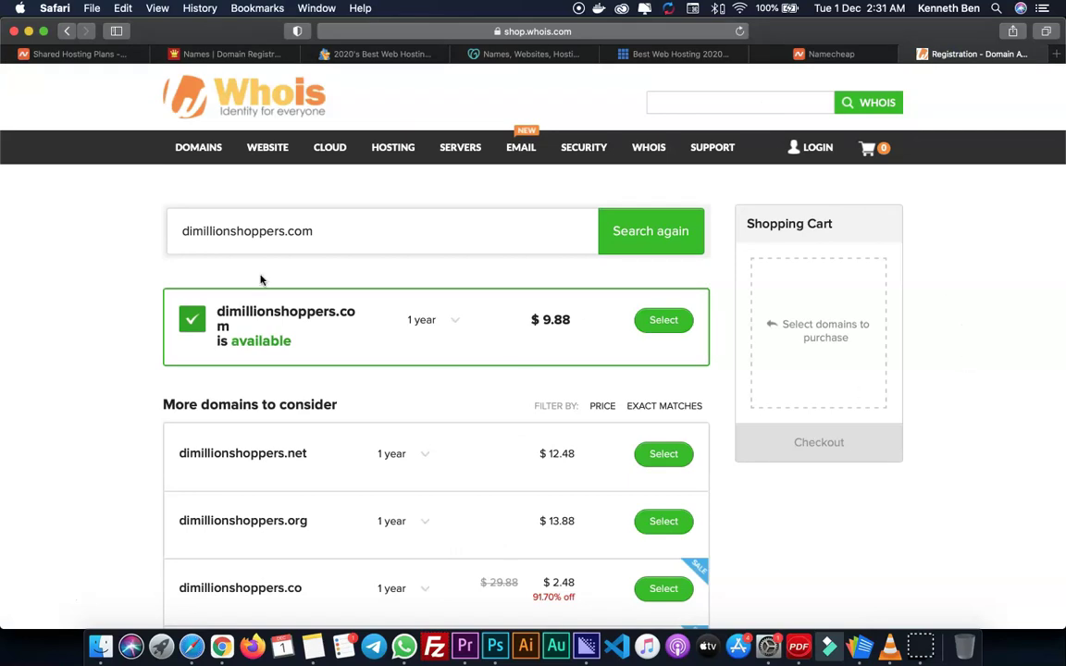
left_click(80, 53)
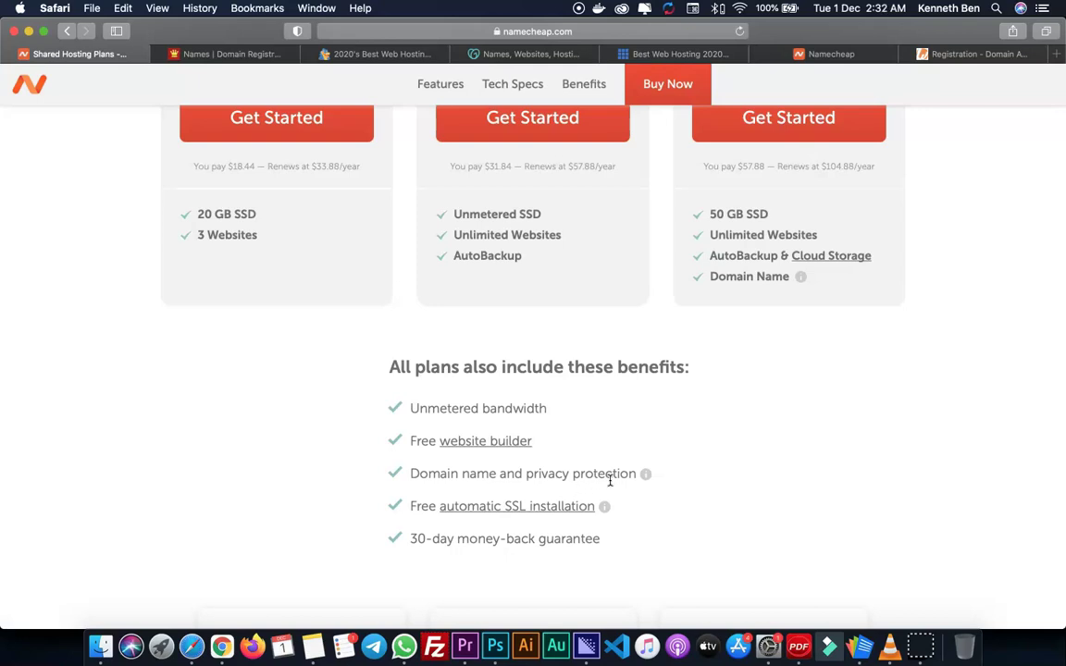
scroll(648, 455, "down", 1)
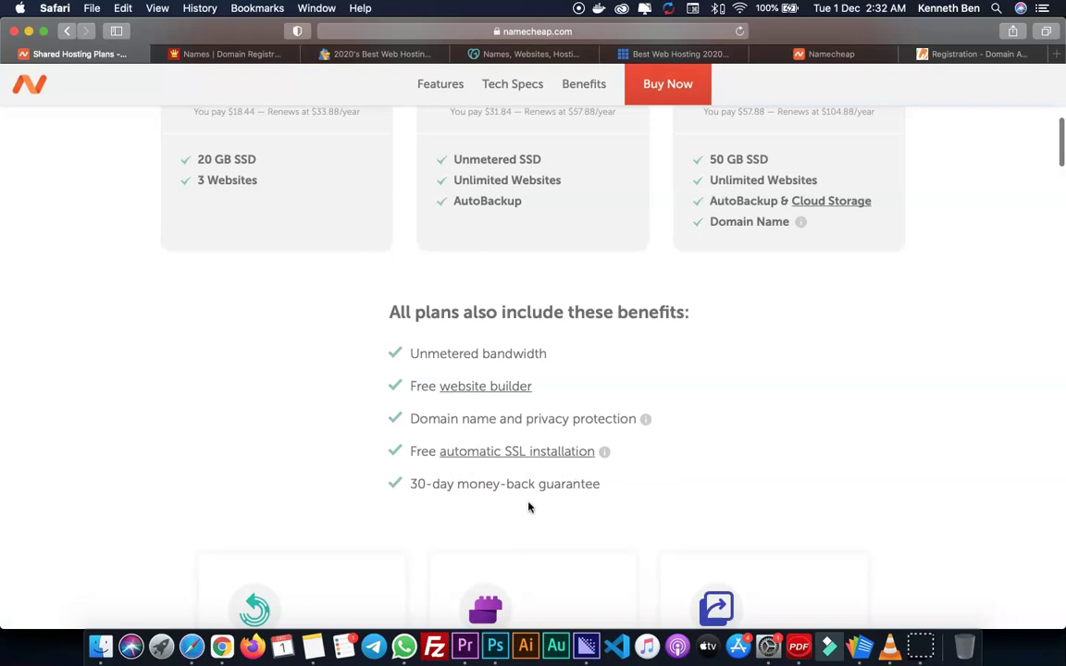
scroll(607, 492, "down", 12)
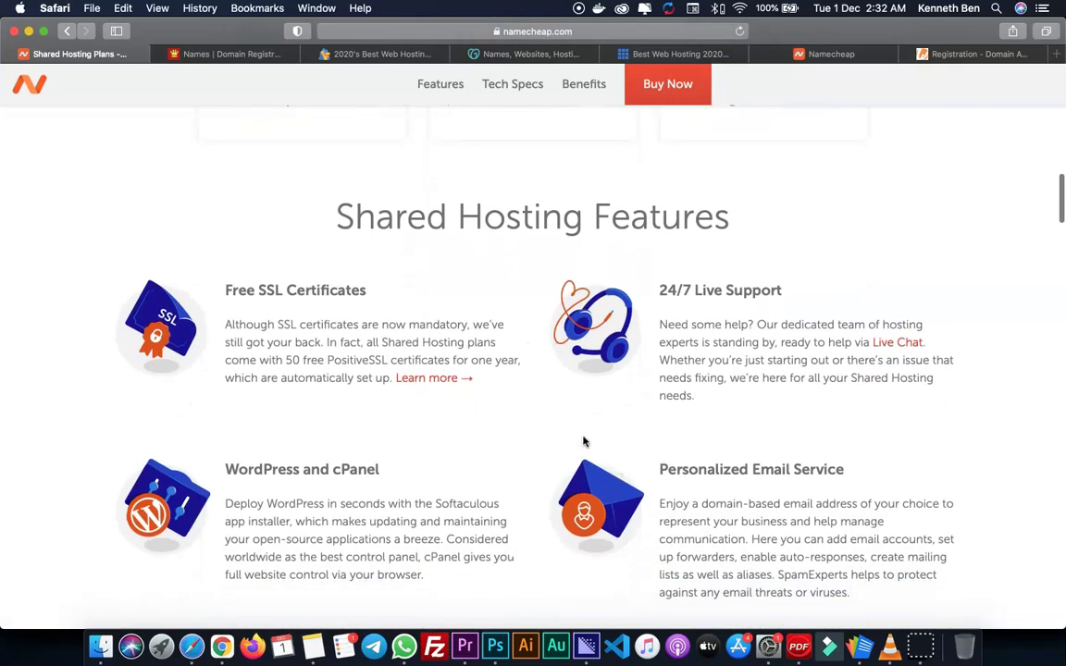
scroll(573, 448, "down", 1)
scroll(573, 448, "down", 5)
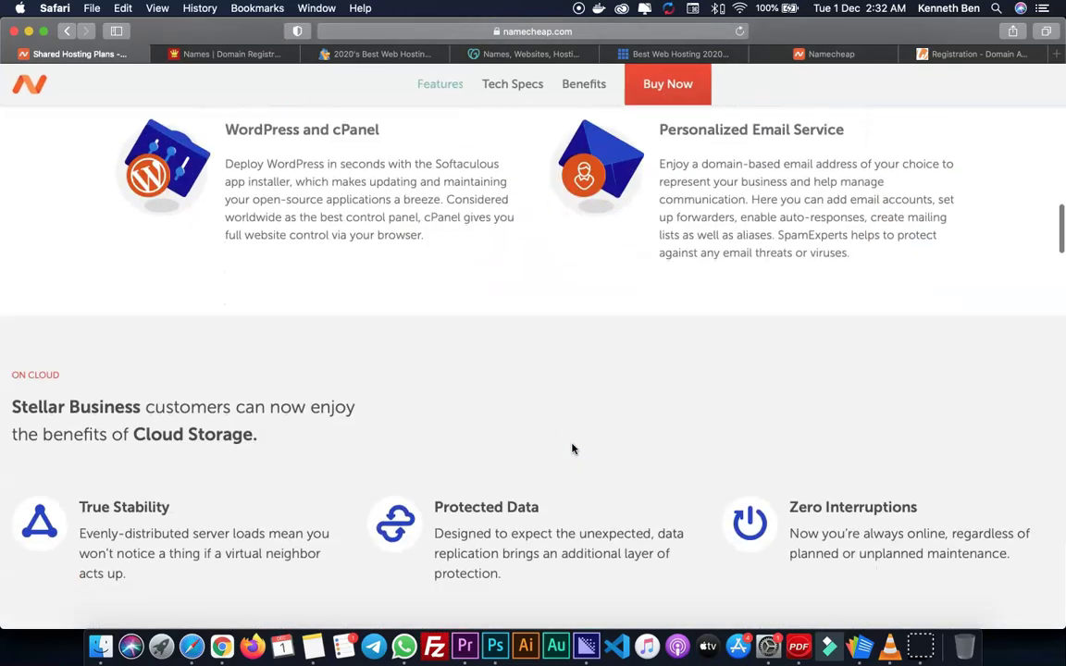
scroll(573, 447, "up", 15)
scroll(573, 447, "up", 3)
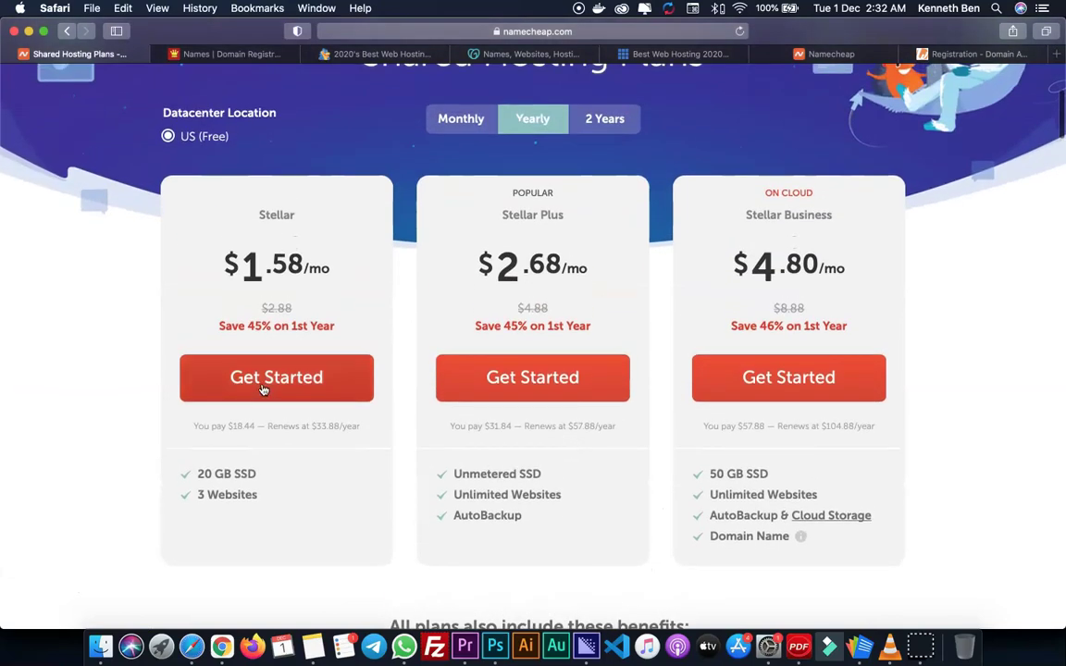
left_click(263, 390)
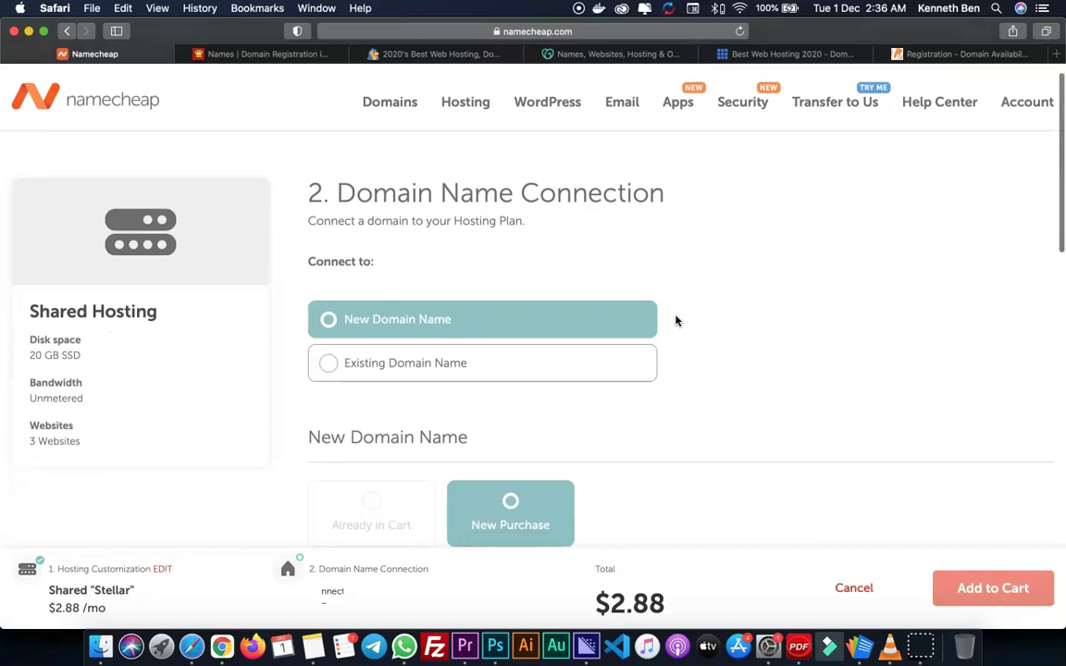
- Choose a new domain purchase and search for dimillionshoppers.com
scroll(676, 317, "down", 3)
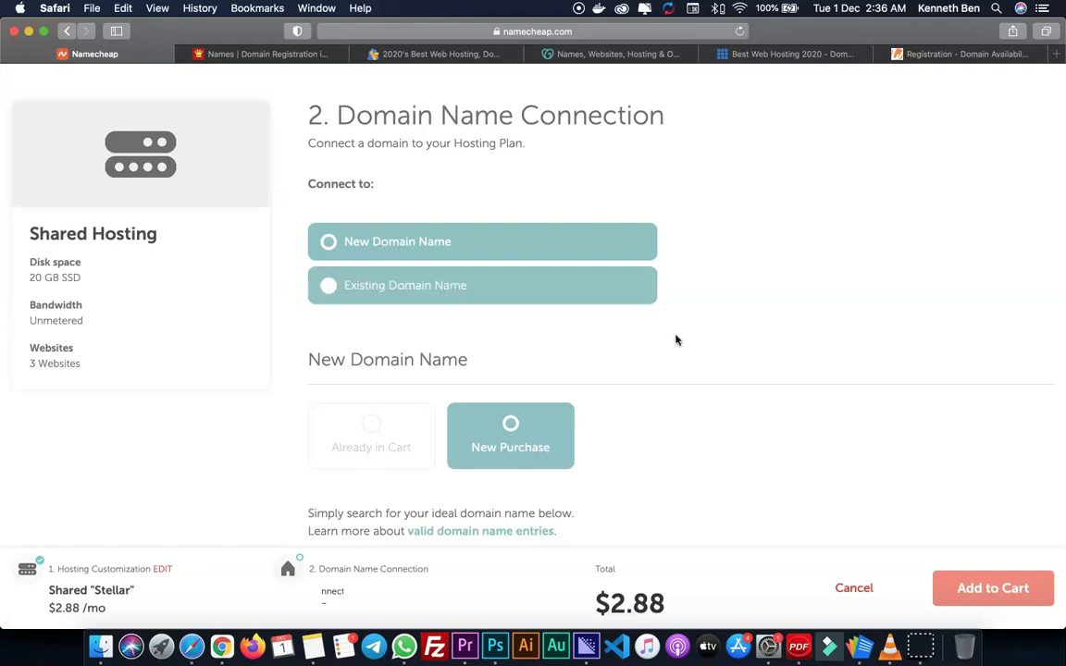
scroll(679, 347, "down", 2)
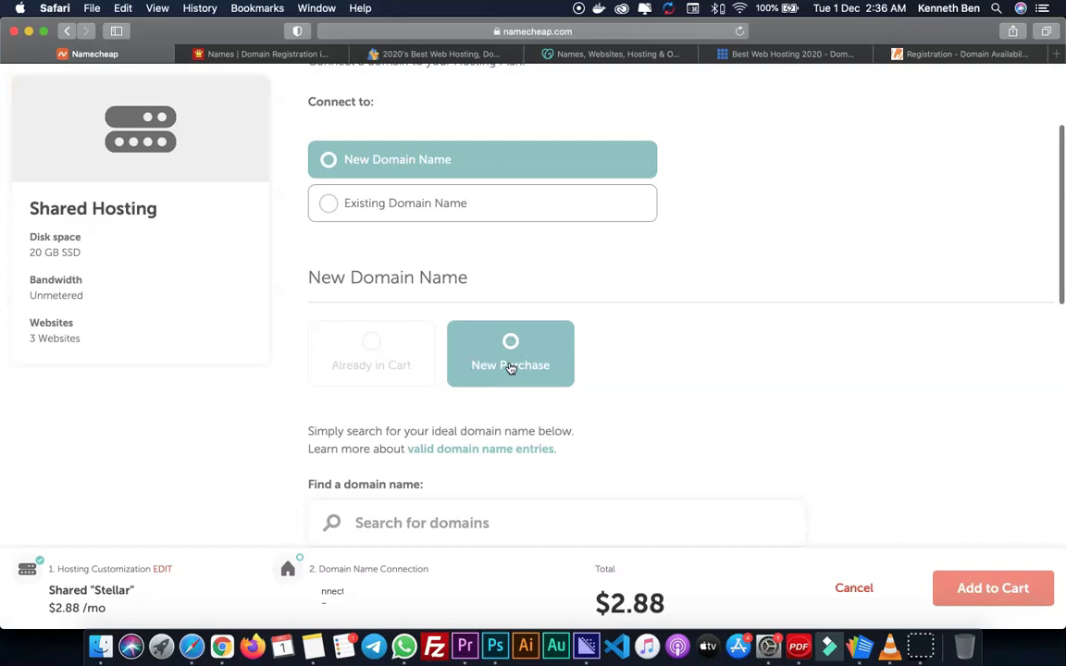
scroll(435, 369, "down", 3)
left_click(435, 368)
type("dimil")
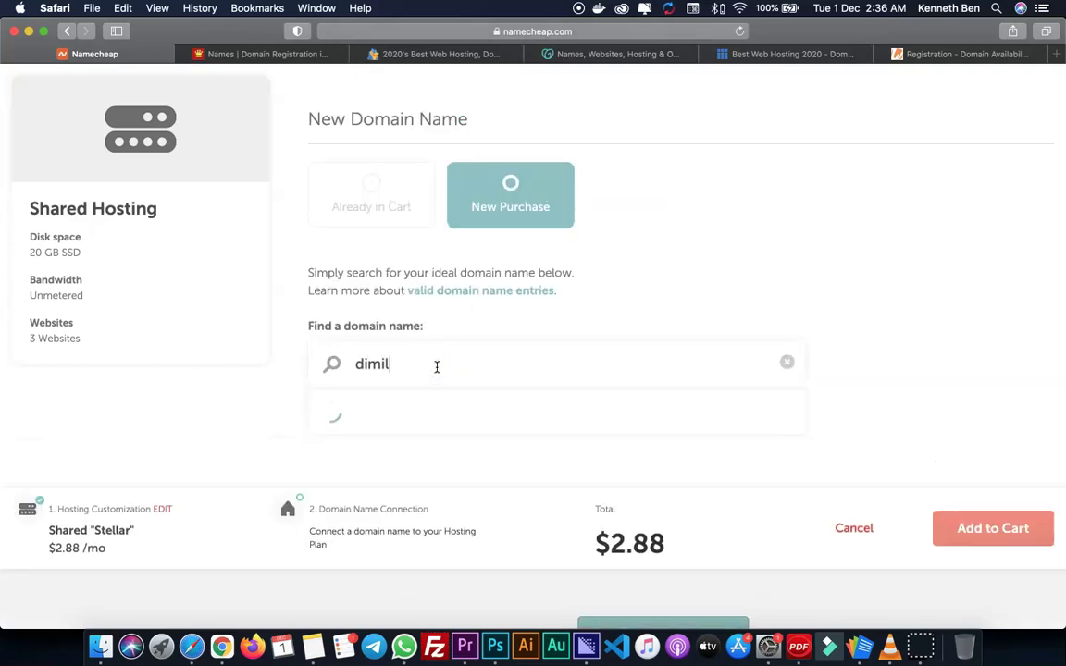
type("lionshoppers.com")
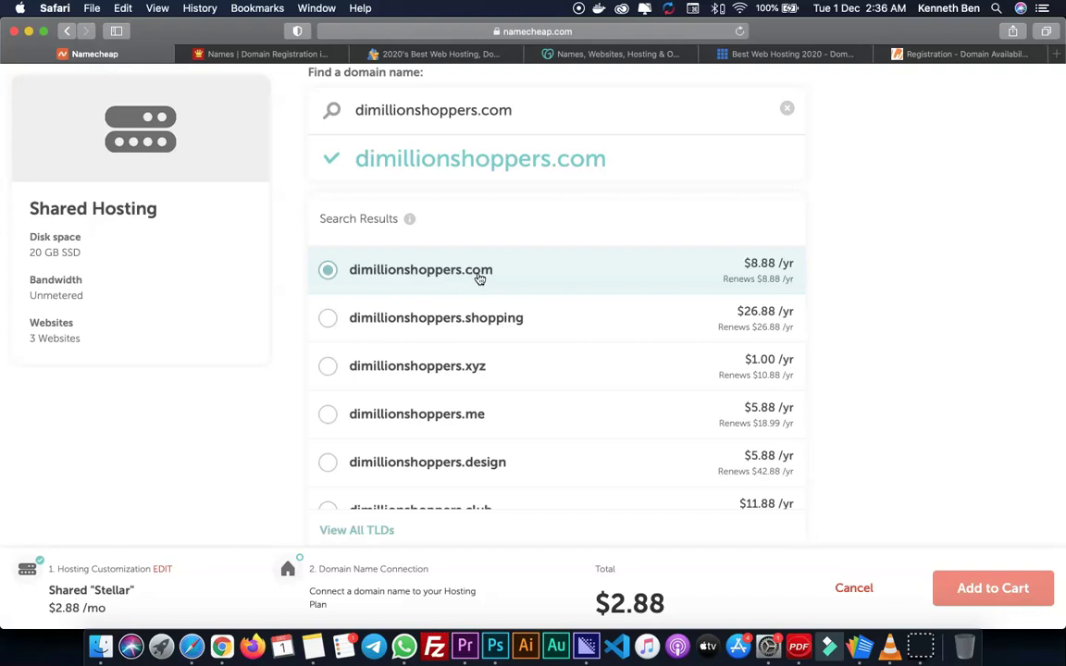
scroll(869, 338, "down", 5)
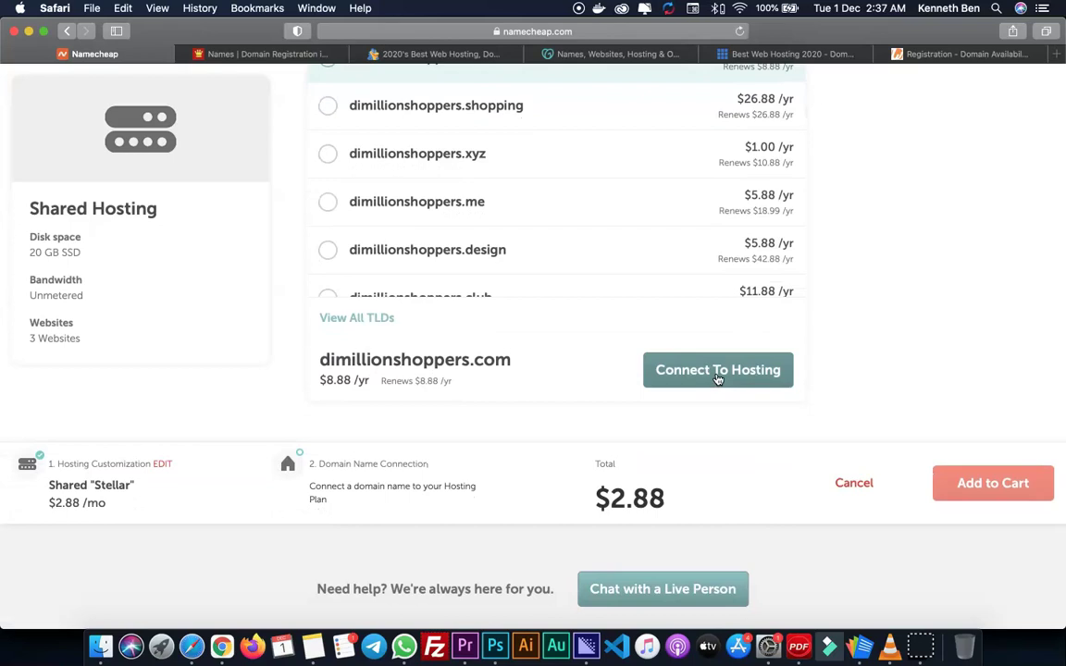
scroll(791, 453, "up", 2)
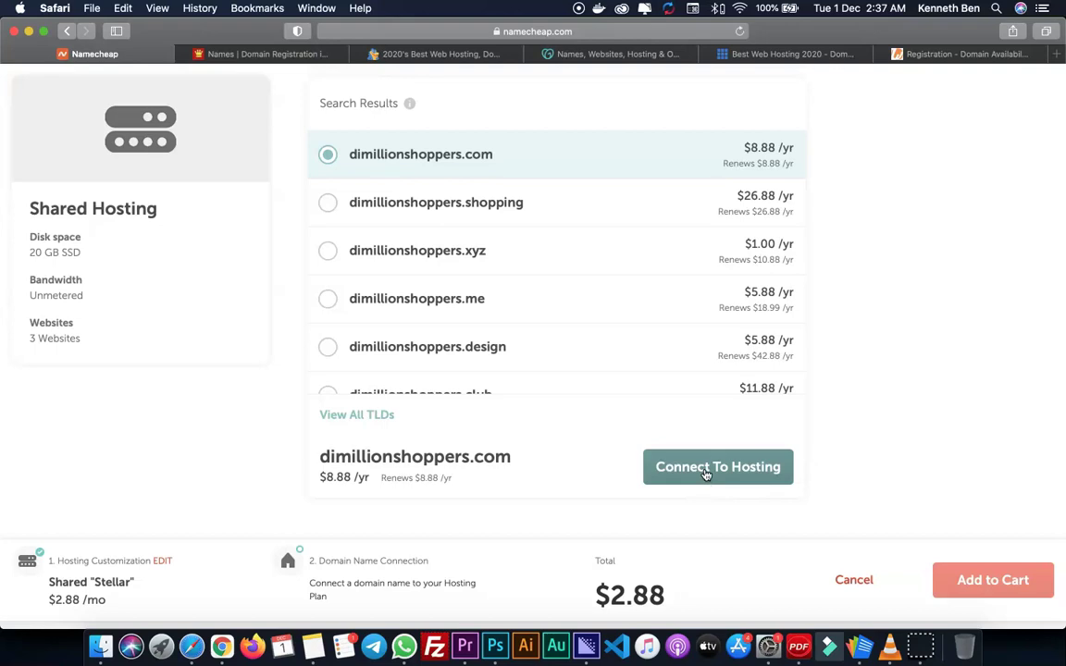
- Connect dimillionshoppers.com to the Stellar hosting and add both to the cart for $11.94
left_click(705, 472)
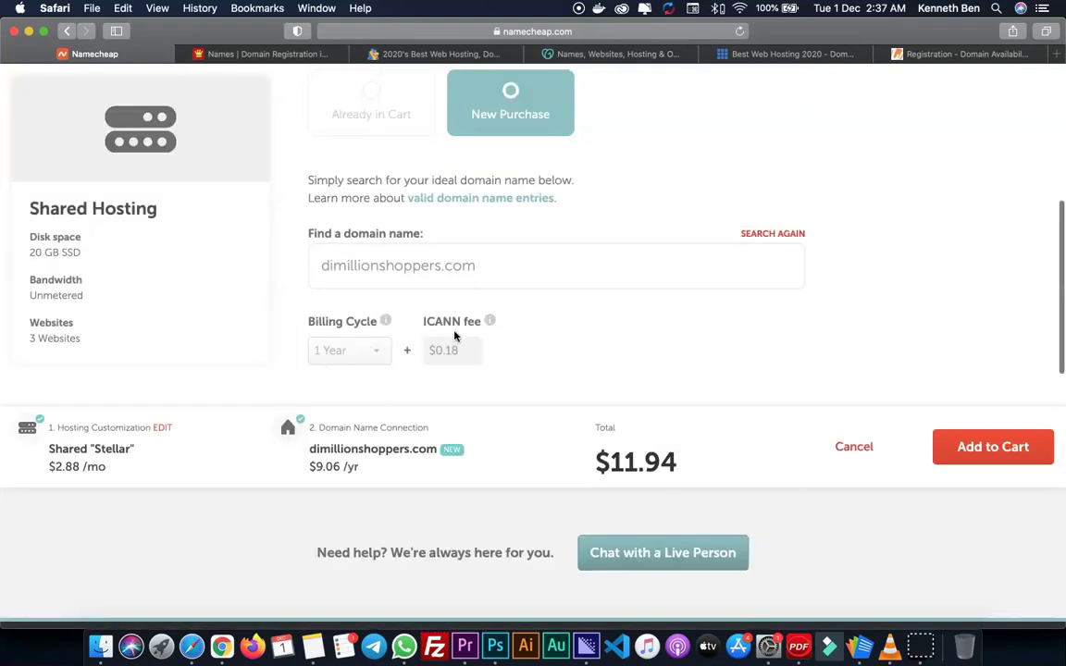
mouse_move(492, 324)
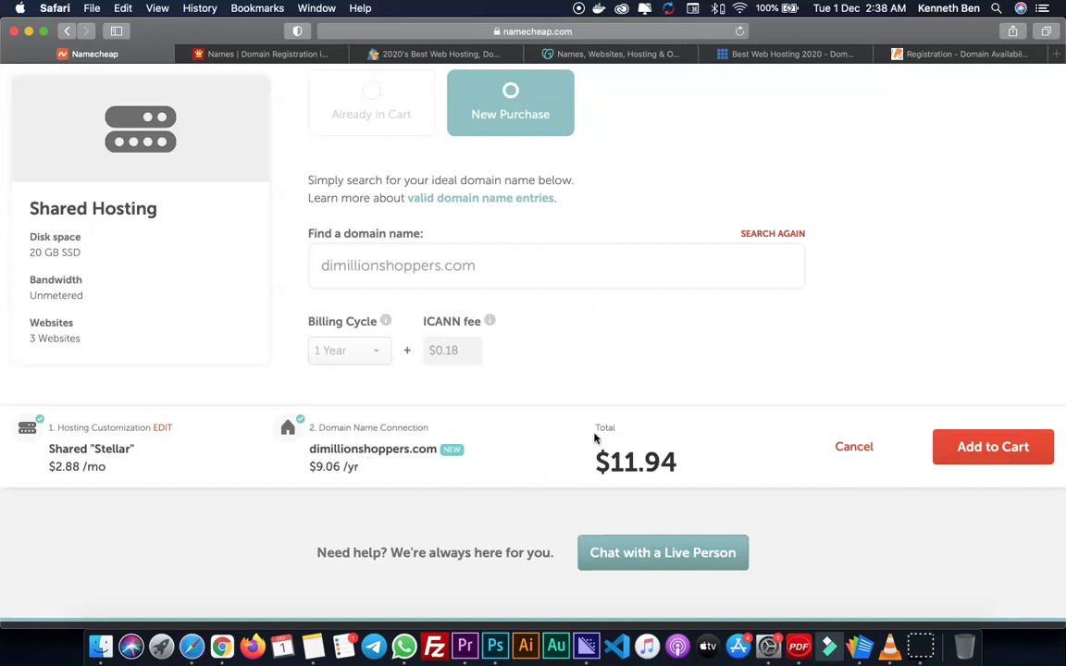
left_click(993, 448)
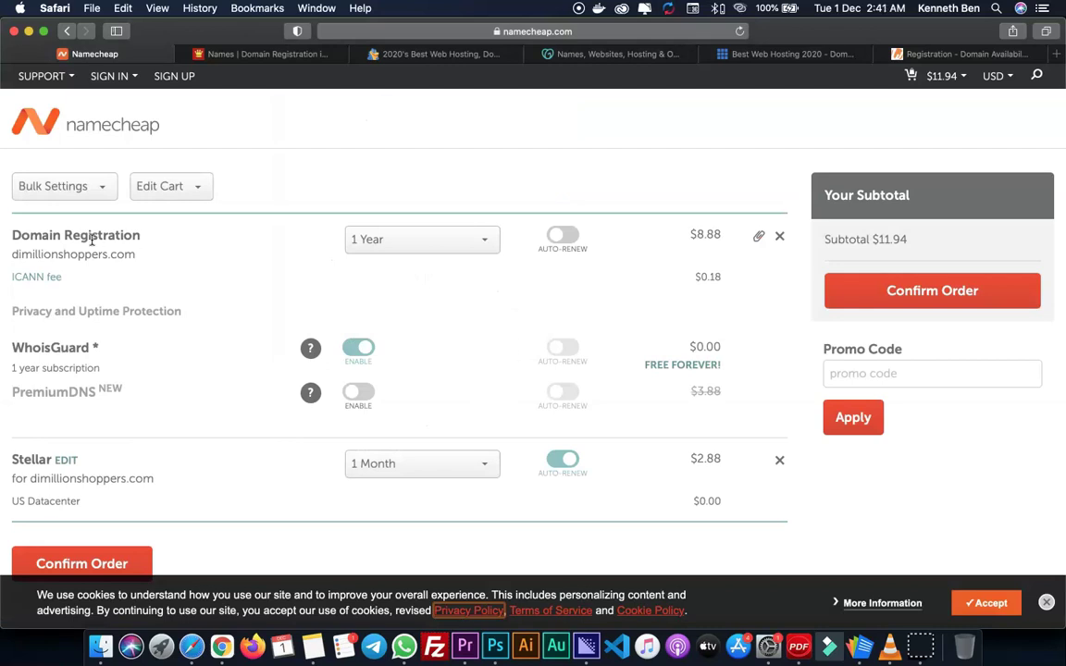
- Keep the dimillionshoppers.com registration term at 1 Year
left_click_drag(14, 259, 186, 266)
left_click(186, 265)
left_click(451, 250)
left_click(450, 250)
scroll(518, 300, "down", 2)
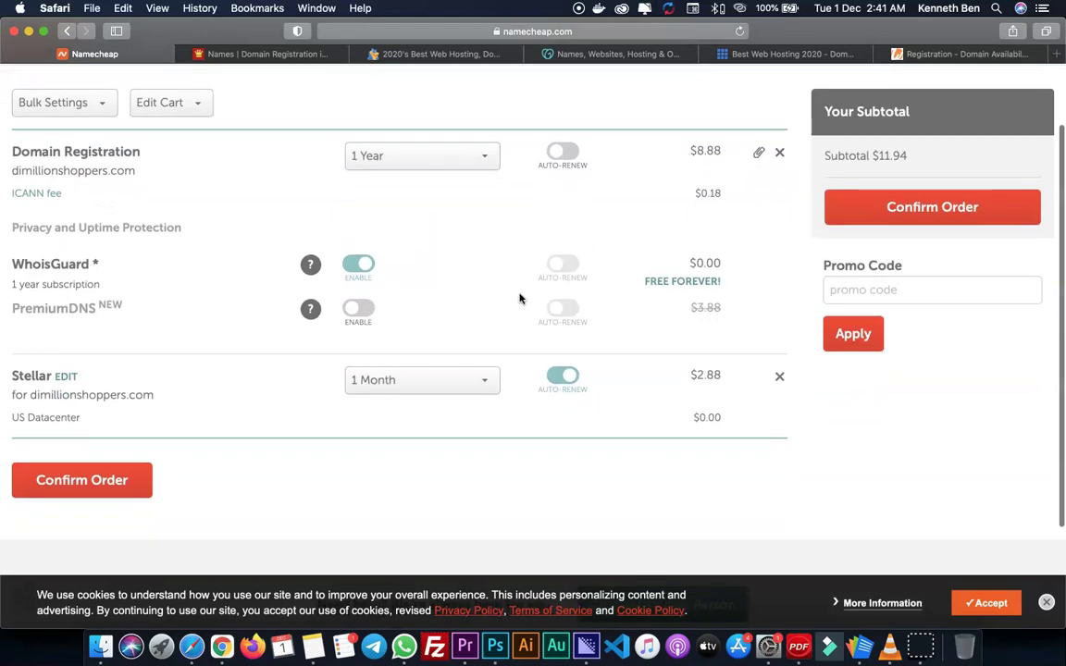
scroll(519, 298, "down", 2)
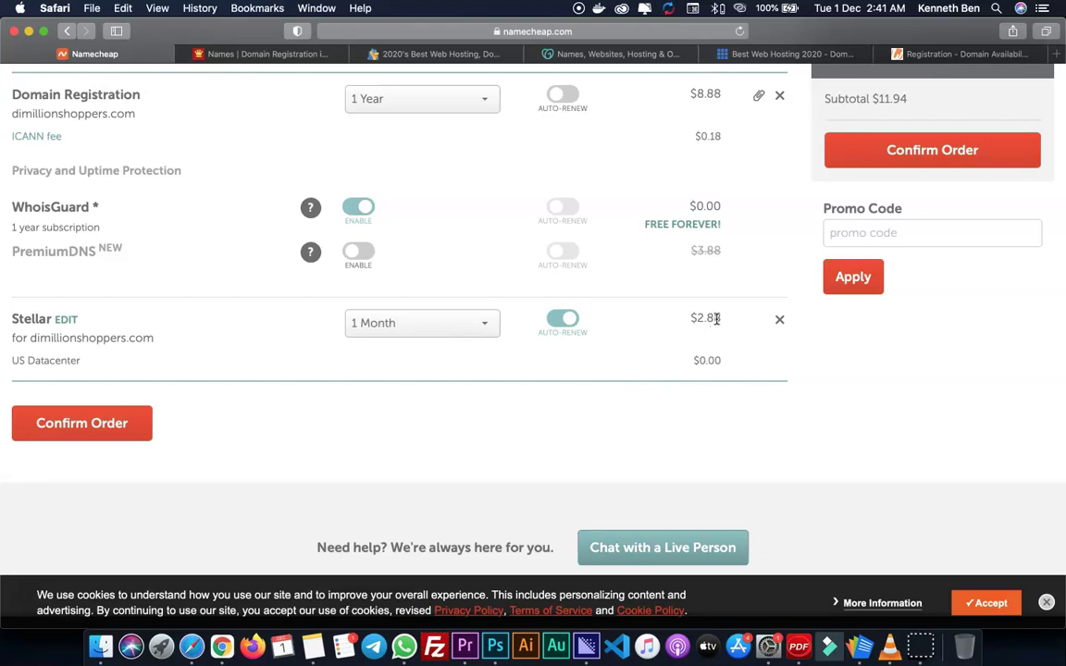
- Bill Stellar for 1 Year with auto-renew off, then confirm the $27.50 order
left_click(483, 332)
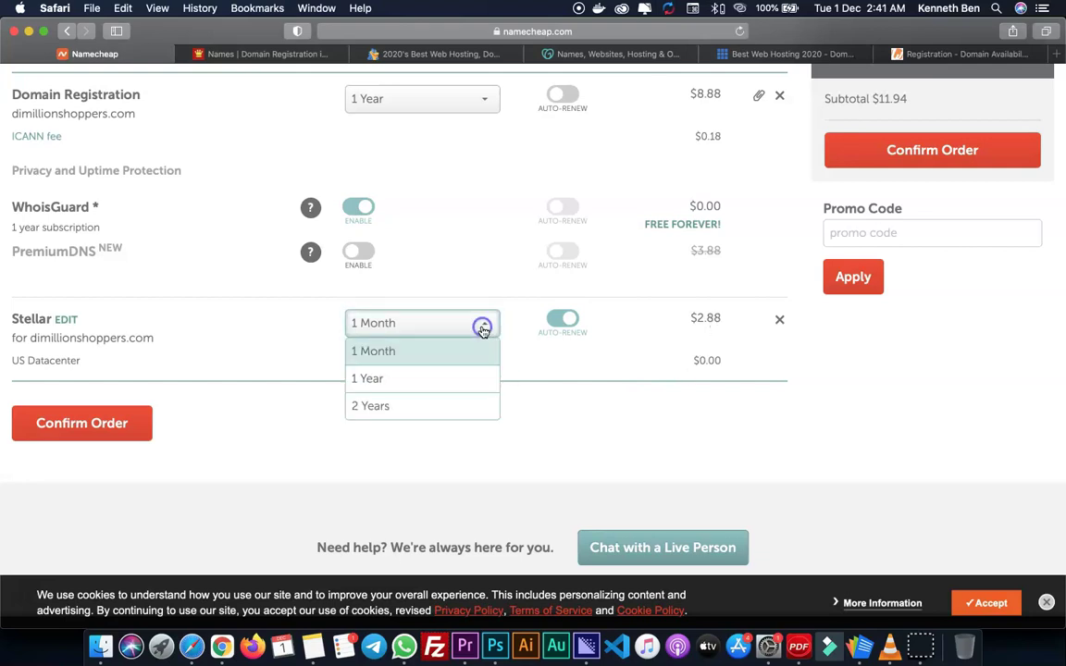
left_click(418, 376)
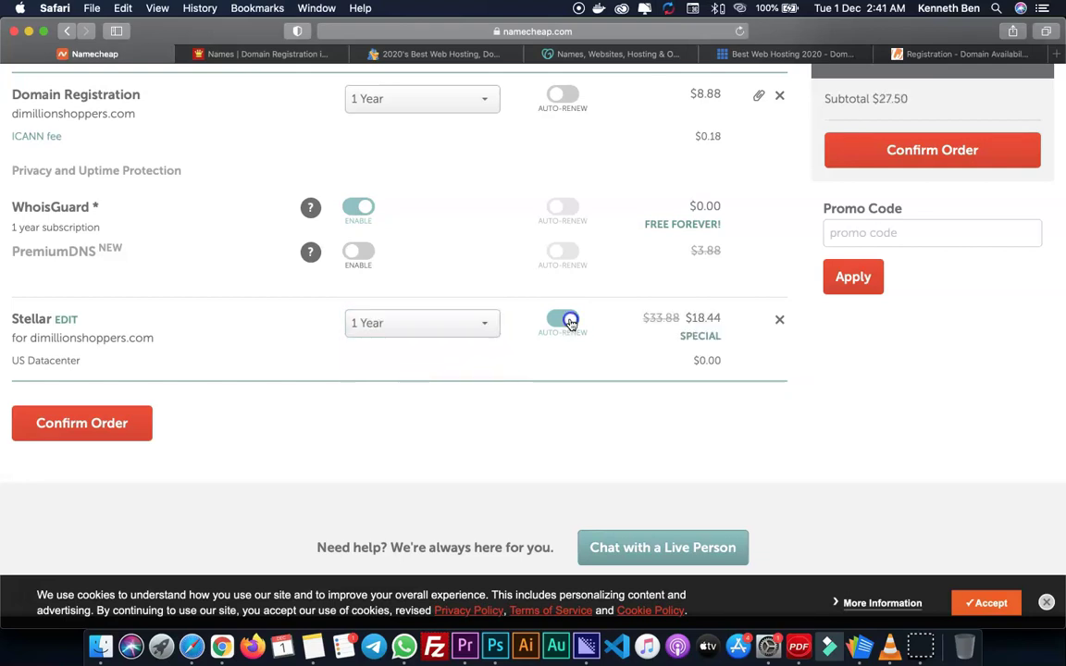
left_click(571, 322)
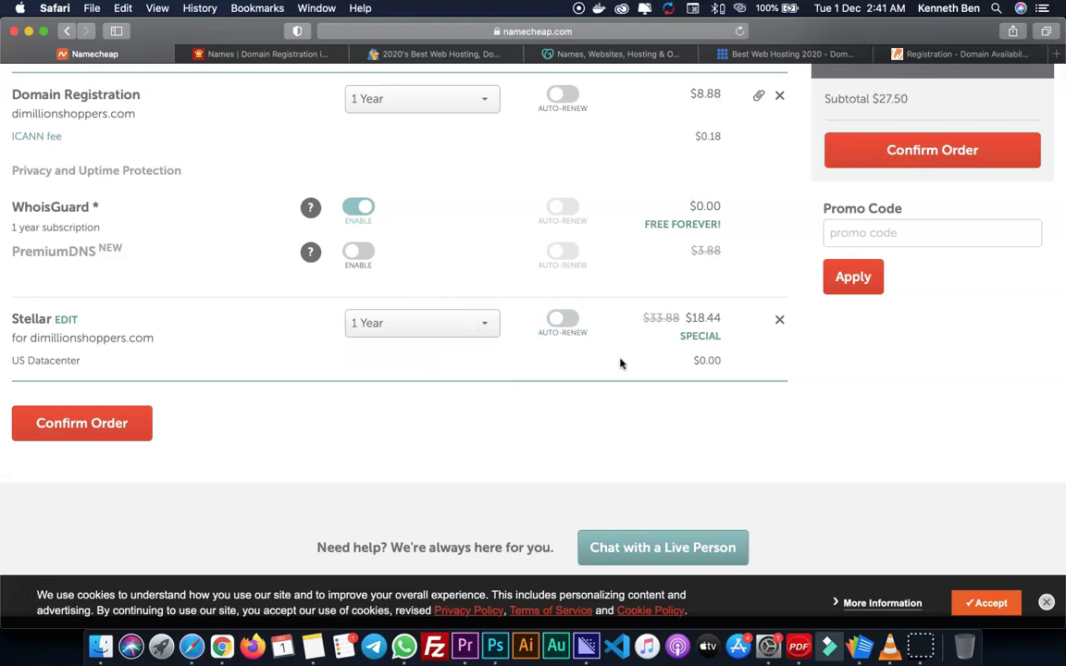
scroll(611, 378, "up", 2)
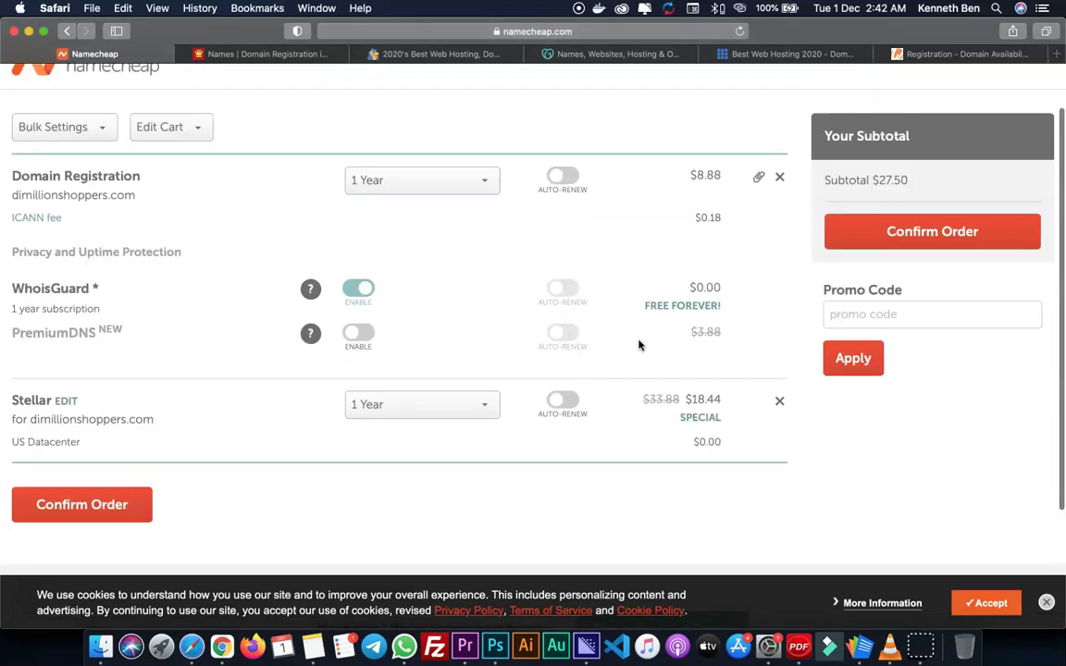
scroll(212, 406, "down", 1)
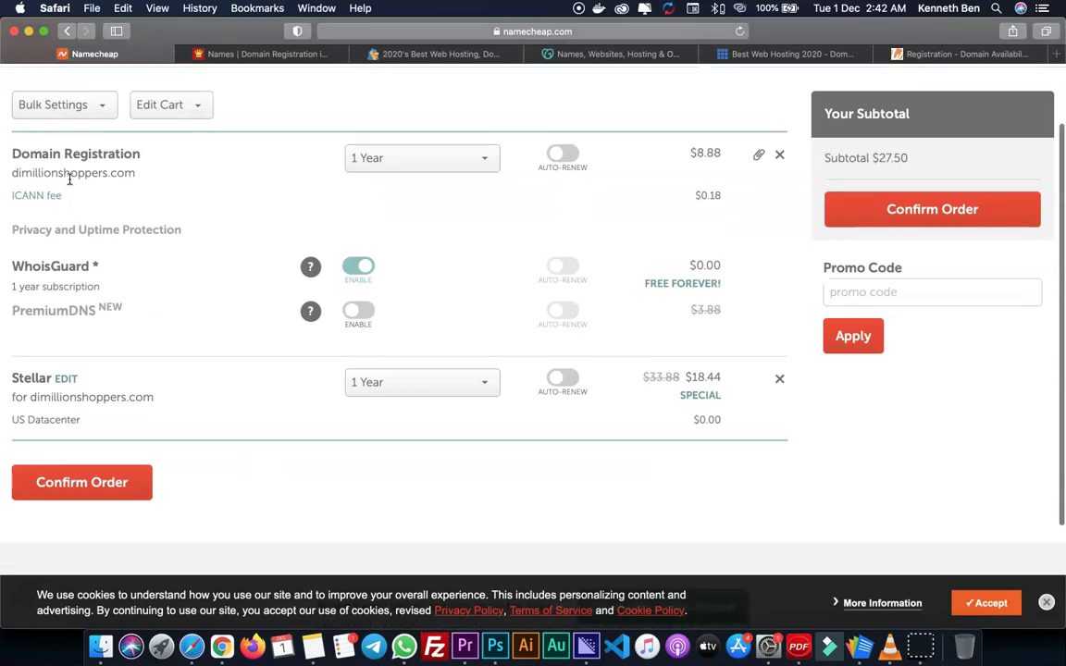
scroll(933, 400, "up", 2)
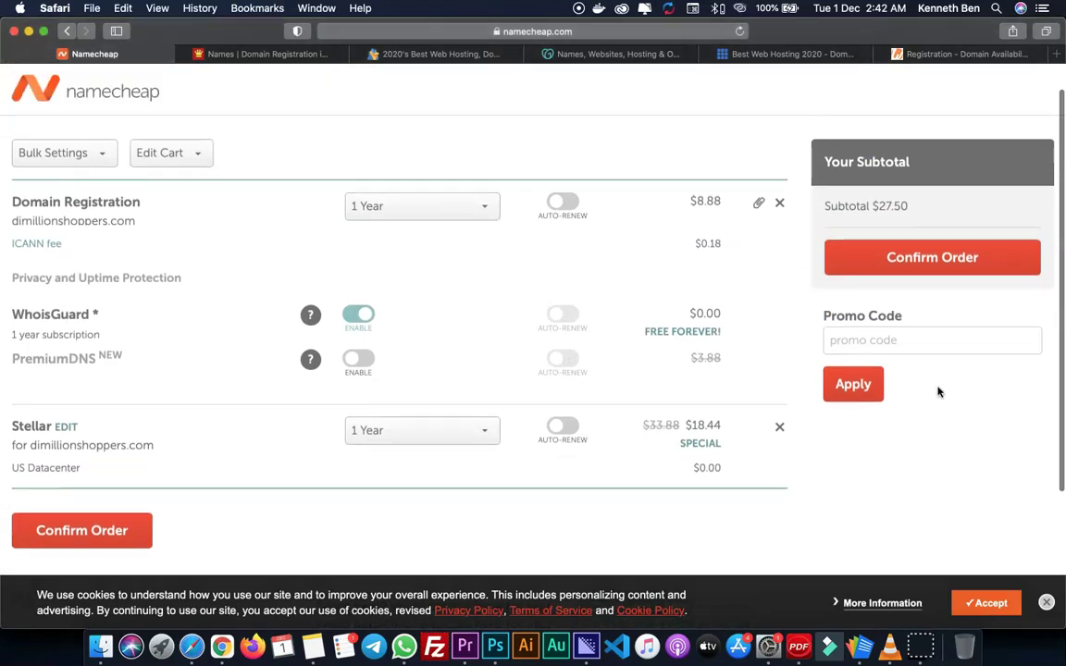
left_click(929, 264)
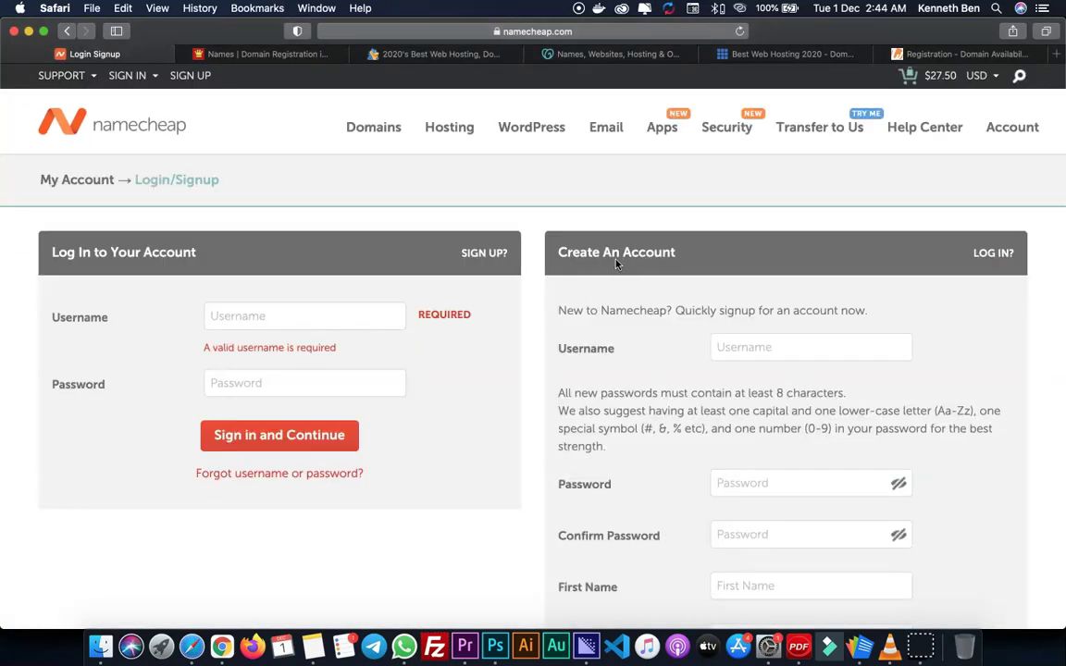
- Enter a username in the Create An Account form and bring up the domain-details note
scroll(616, 264, "down", 3)
left_click(766, 248)
type("dimillion")
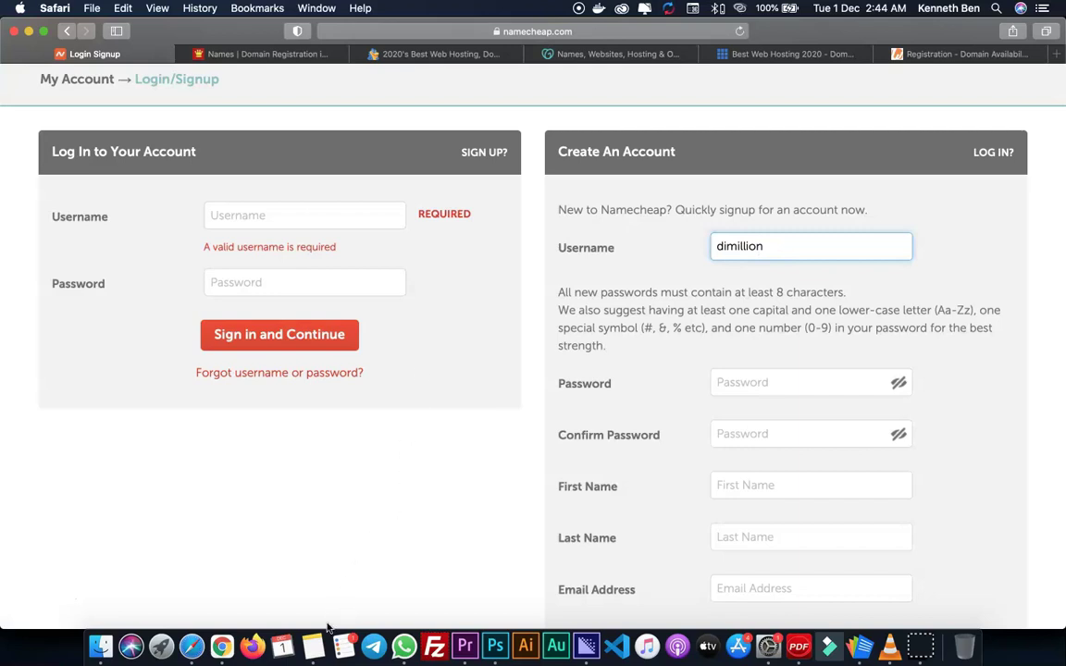
left_click(313, 647)
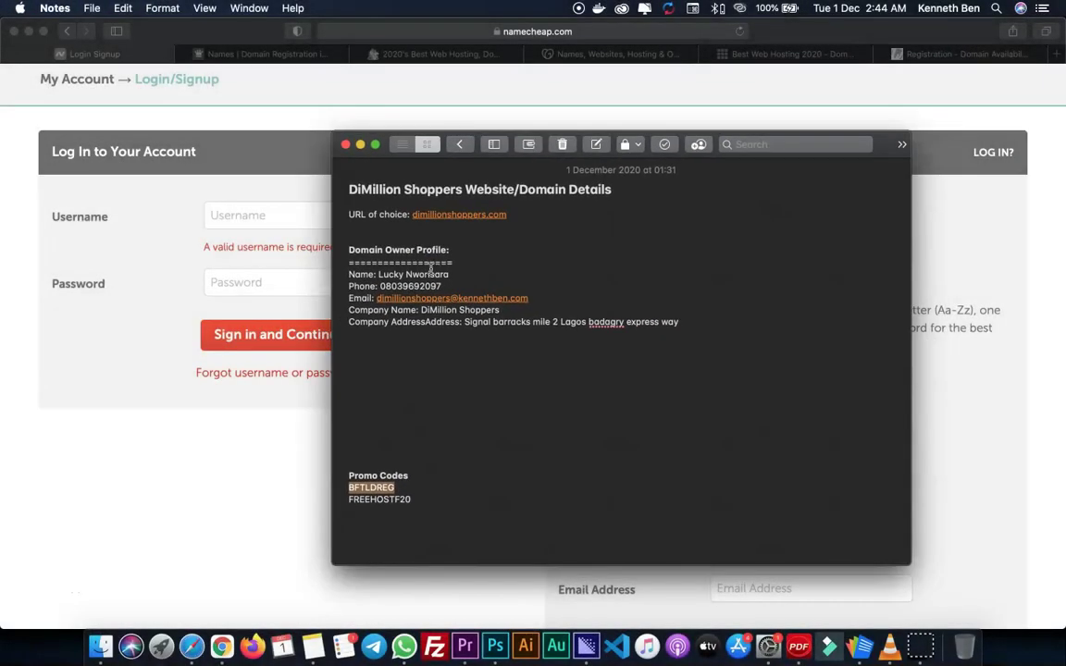
- Select the Domain Owner Profile lines in Notes, then go back to the Safari signup form
left_click_drag(686, 322, 353, 271)
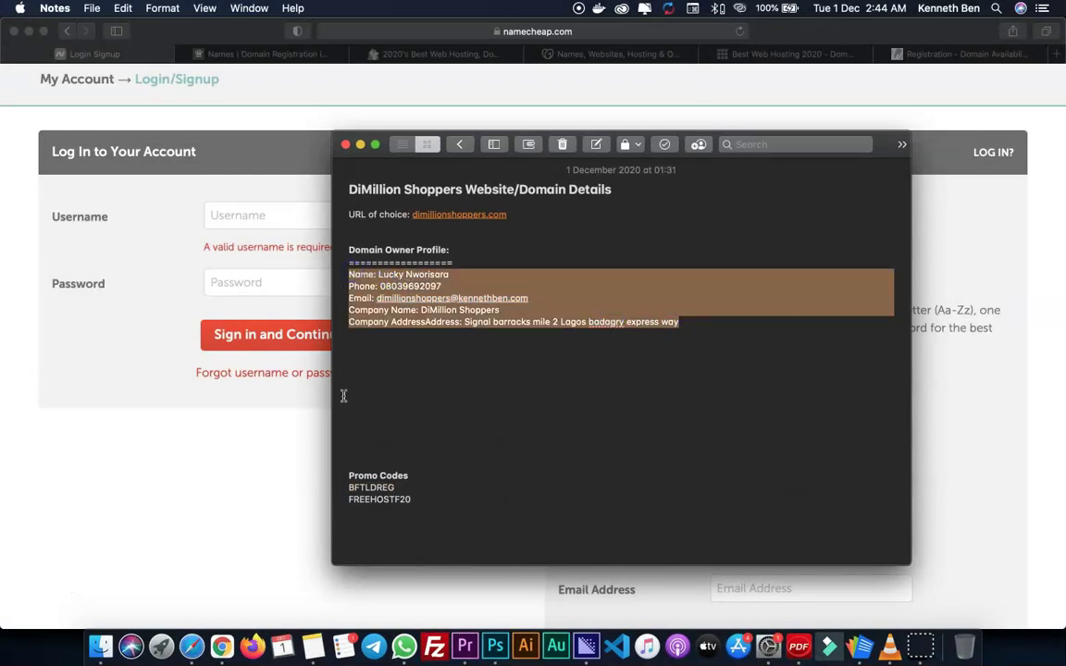
left_click(283, 483)
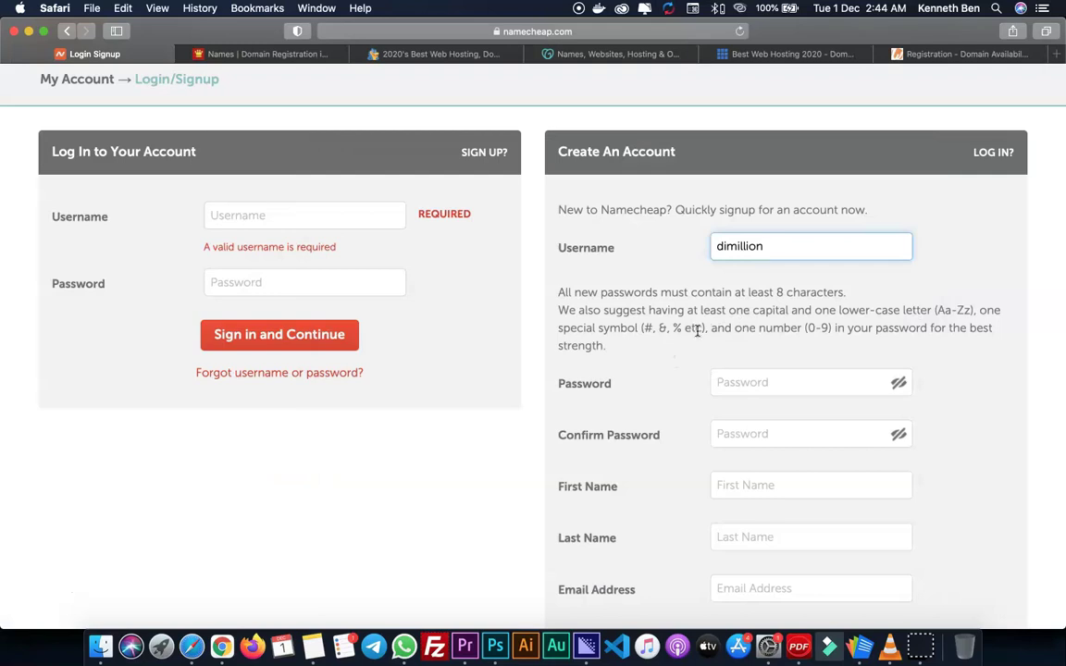
- Finish typing the signup username and add a Domain Account Info section to the domain details note
scroll(698, 332, "up", 2)
scroll(704, 333, "down", 3)
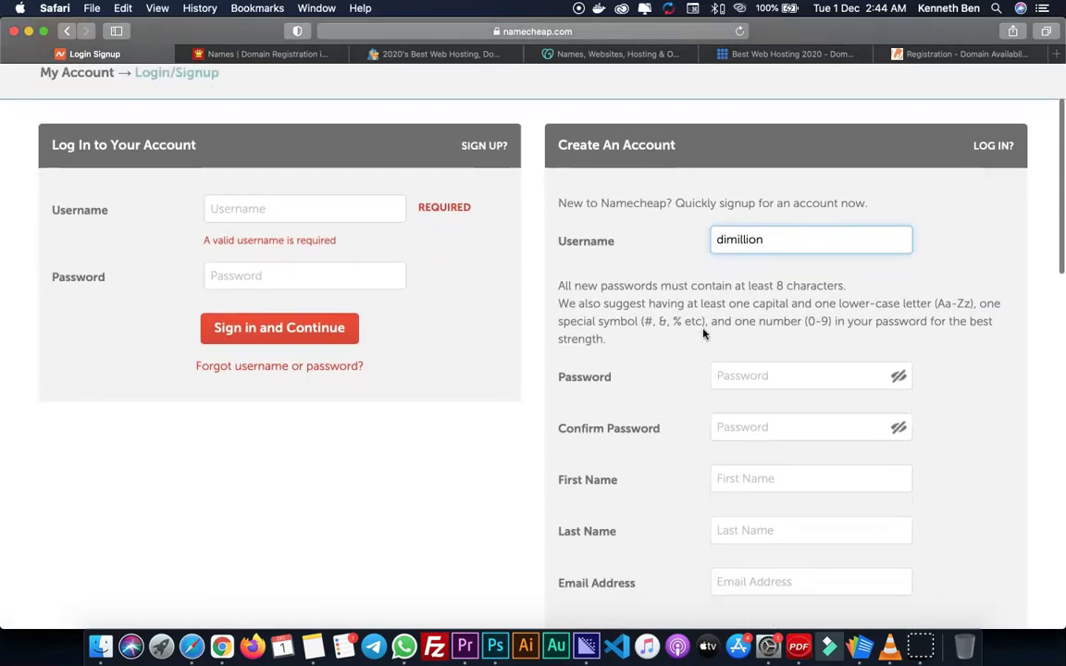
left_click(794, 211)
type("shoppers")
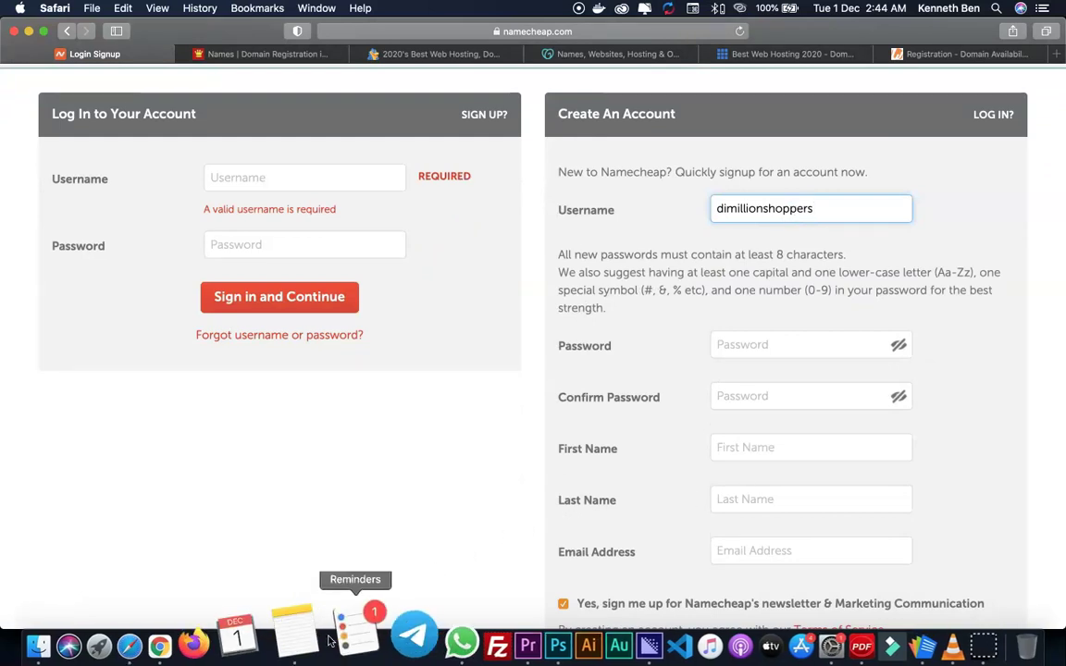
left_click(301, 619)
key("Return")
key("Return")
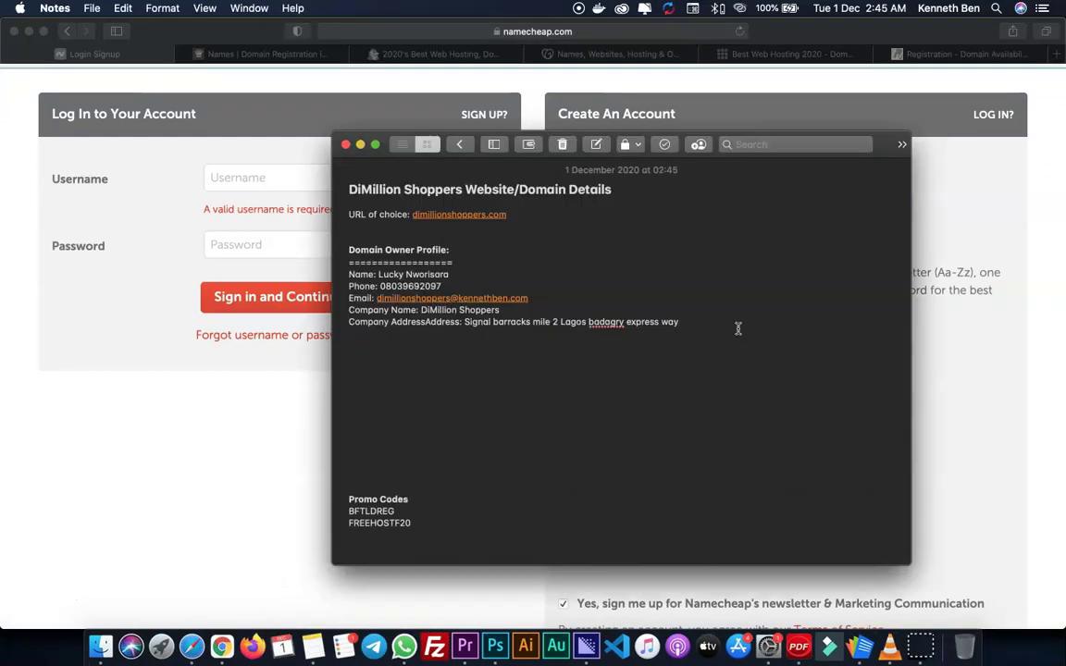
type("Domain Info")
type("unt Info")
- Paste the password into both password fields and autofill the first and last name
key("super+Tab")
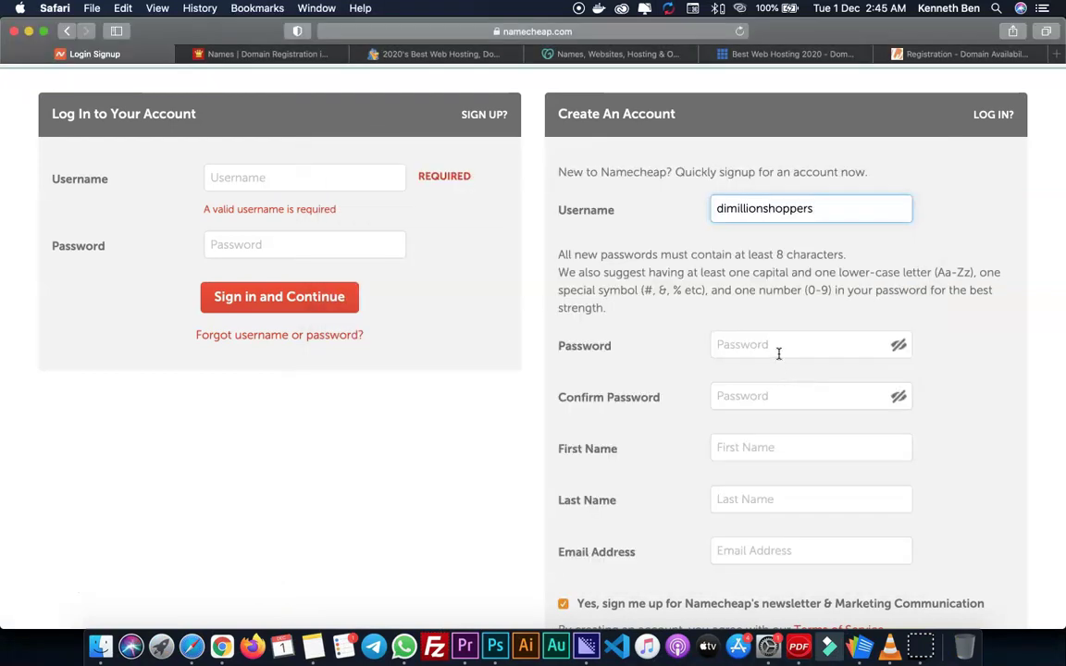
left_click(775, 345)
key("super+v")
left_click(776, 395)
key("super+v")
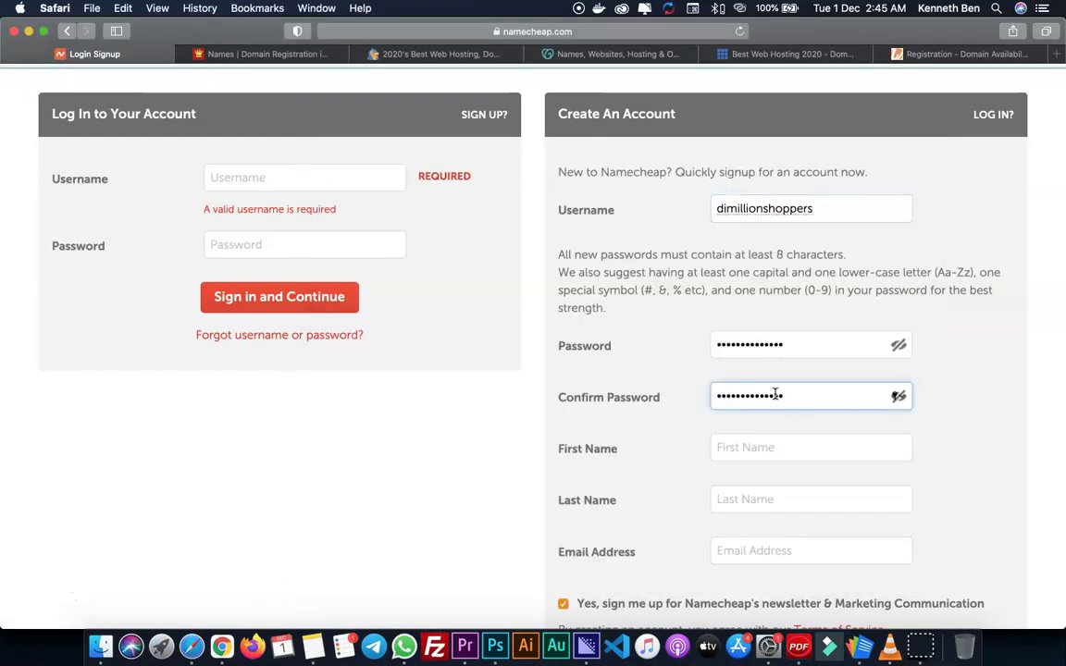
scroll(947, 445, "down", 3)
left_click(769, 331)
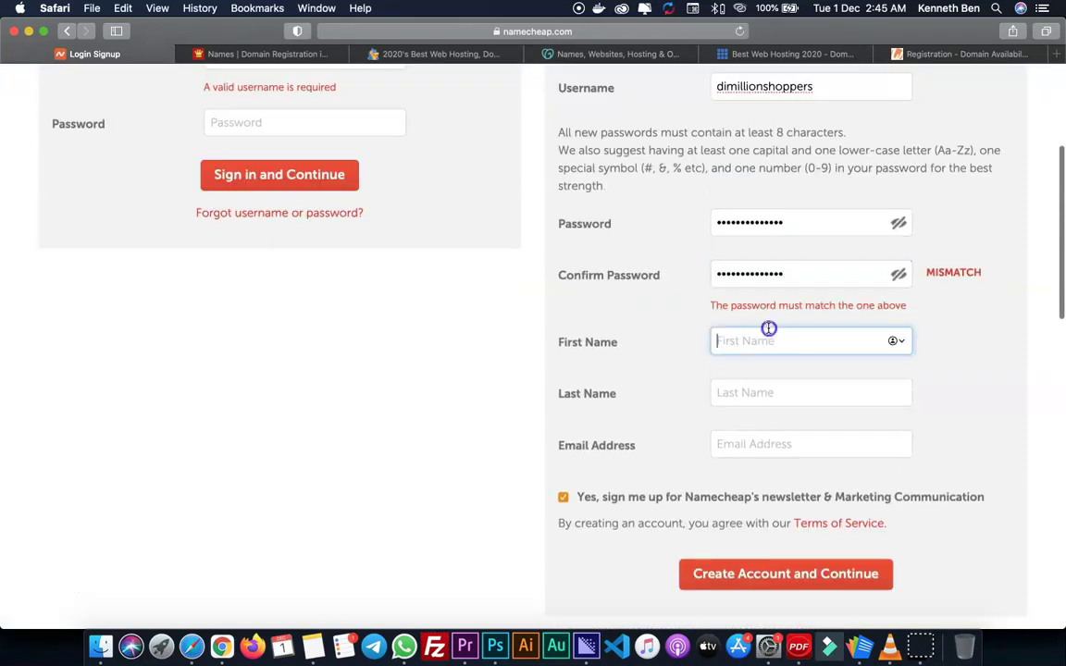
key("Return")
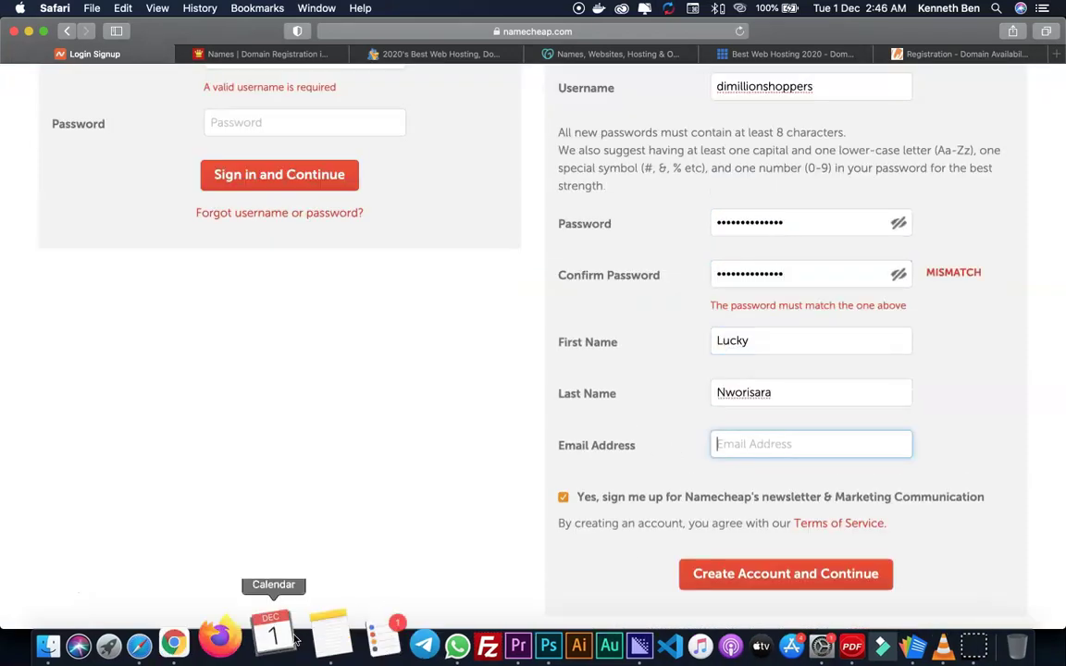
left_click(326, 637)
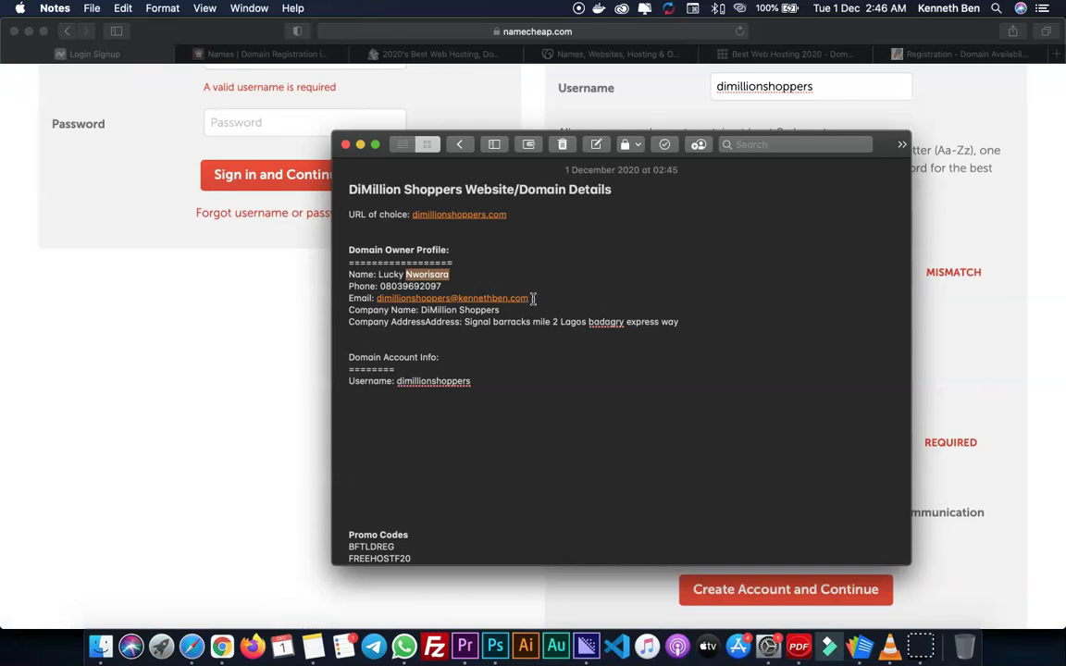
- Select the owner's e-mail address in the domain details note and return to the browser
left_click_drag(534, 298, 375, 301)
key("super+c")
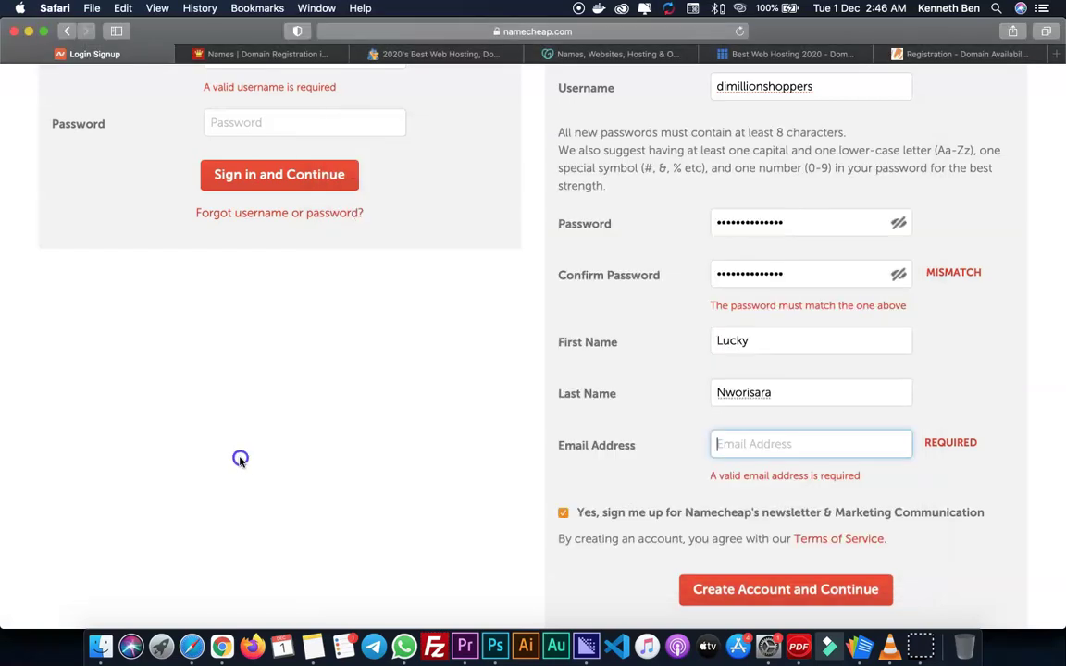
left_click(216, 413)
- Paste the owner's e-mail into Email Address and untick the newsletter opt-in
left_click(739, 448)
key("super+v")
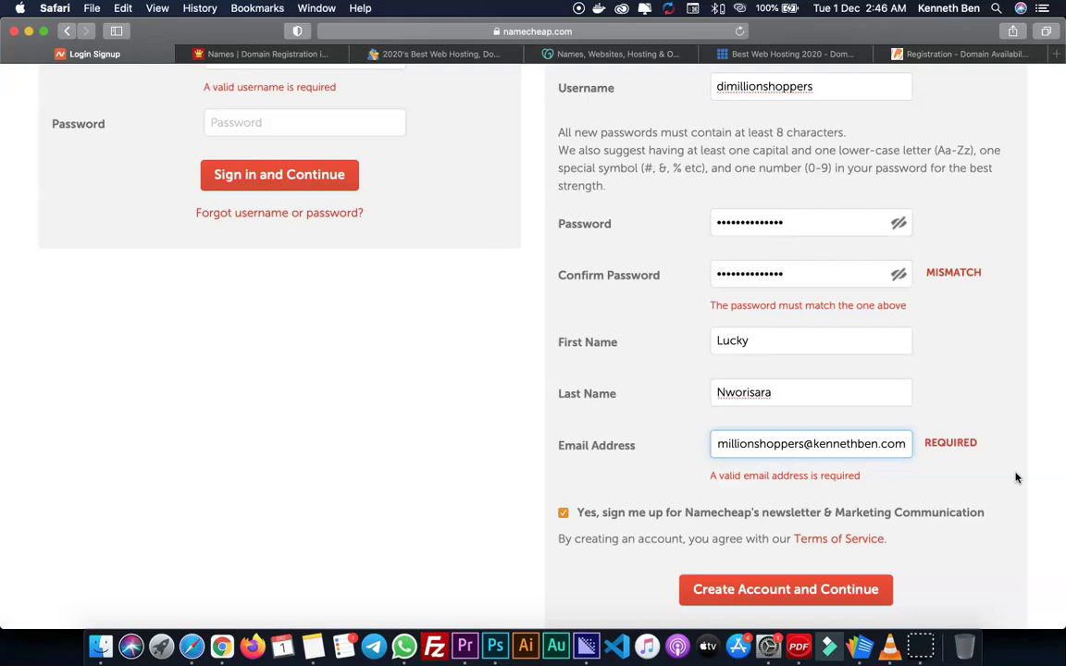
scroll(1018, 475, "down", 3)
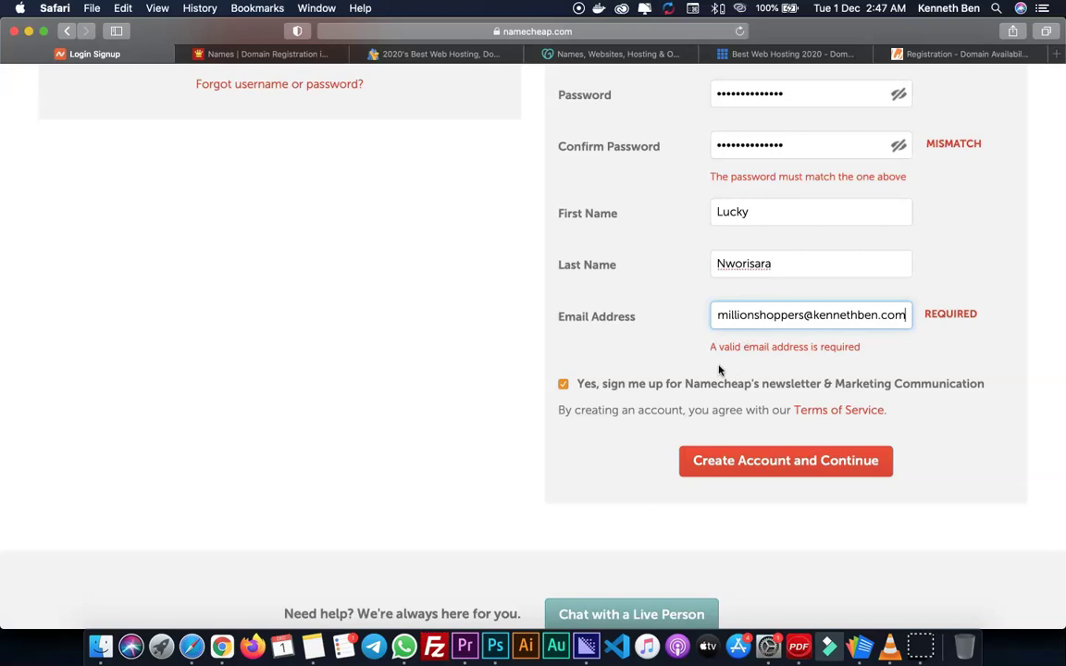
left_click(563, 386)
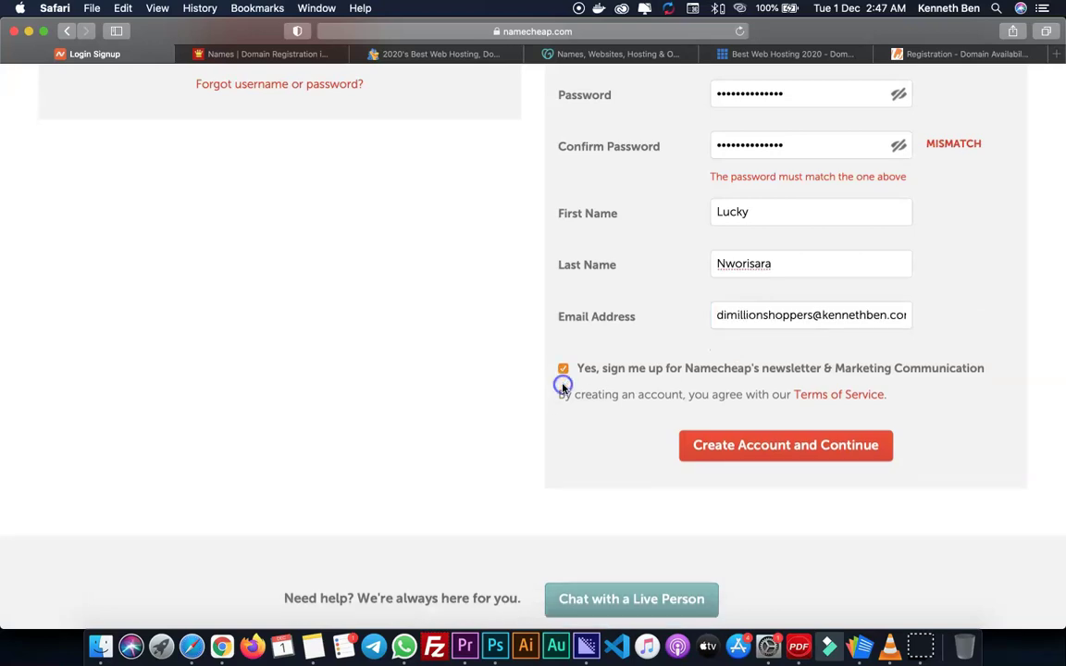
- Create the account, then enter company 'Dimillion Shoppers' and job title 'Web Designer'
left_click(780, 448)
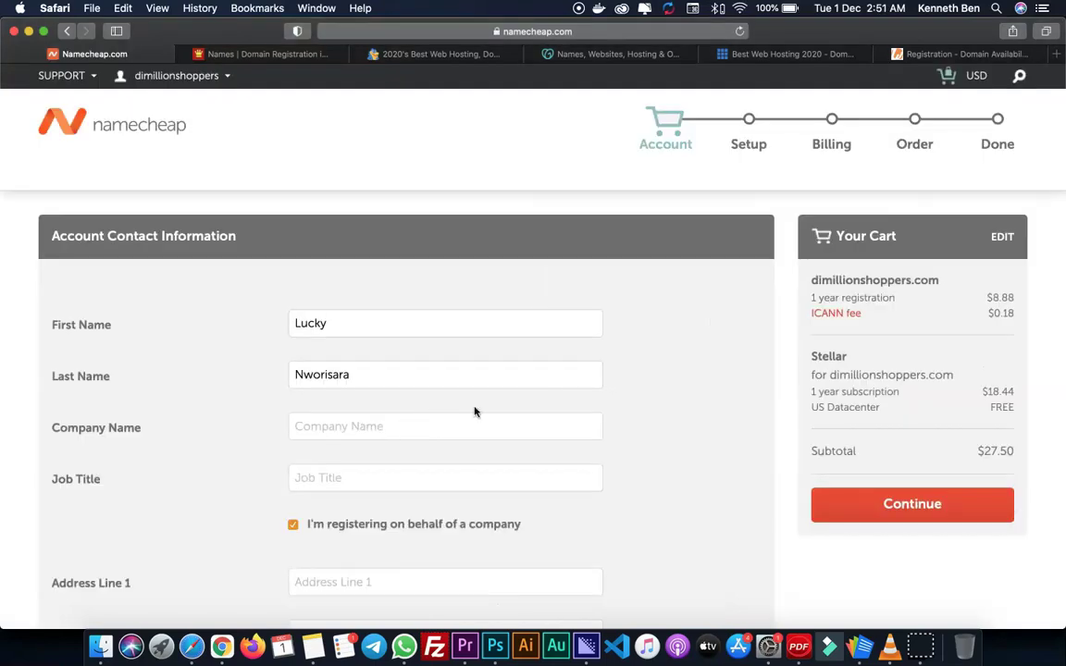
scroll(523, 387, "down", 3)
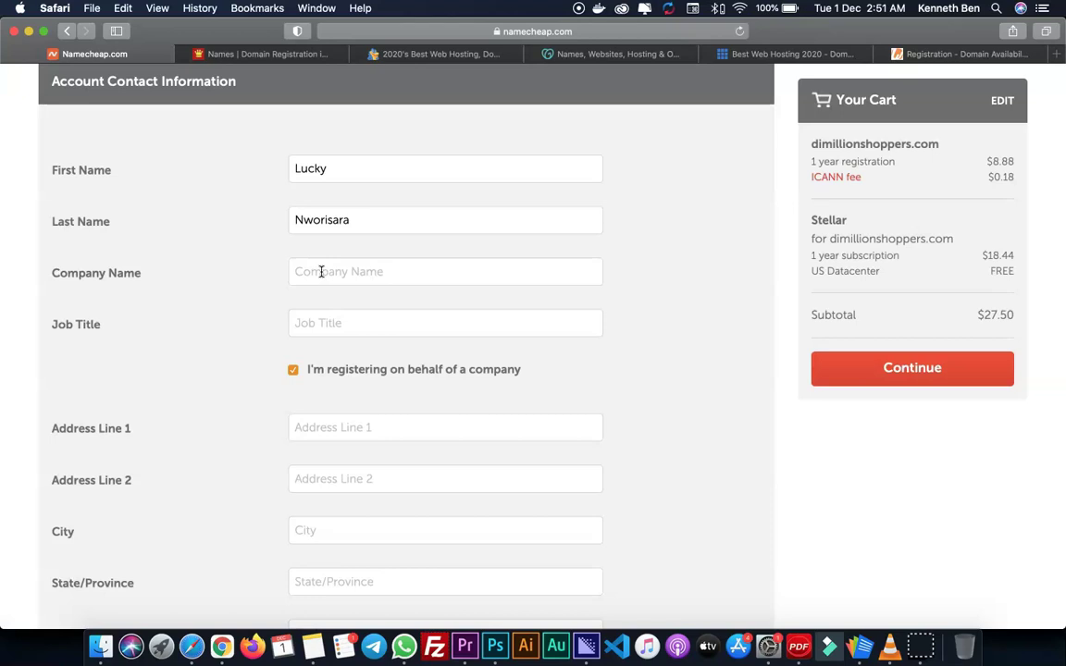
left_click(321, 271)
type("Dimillion Shoppers")
scroll(292, 271, "down", 2)
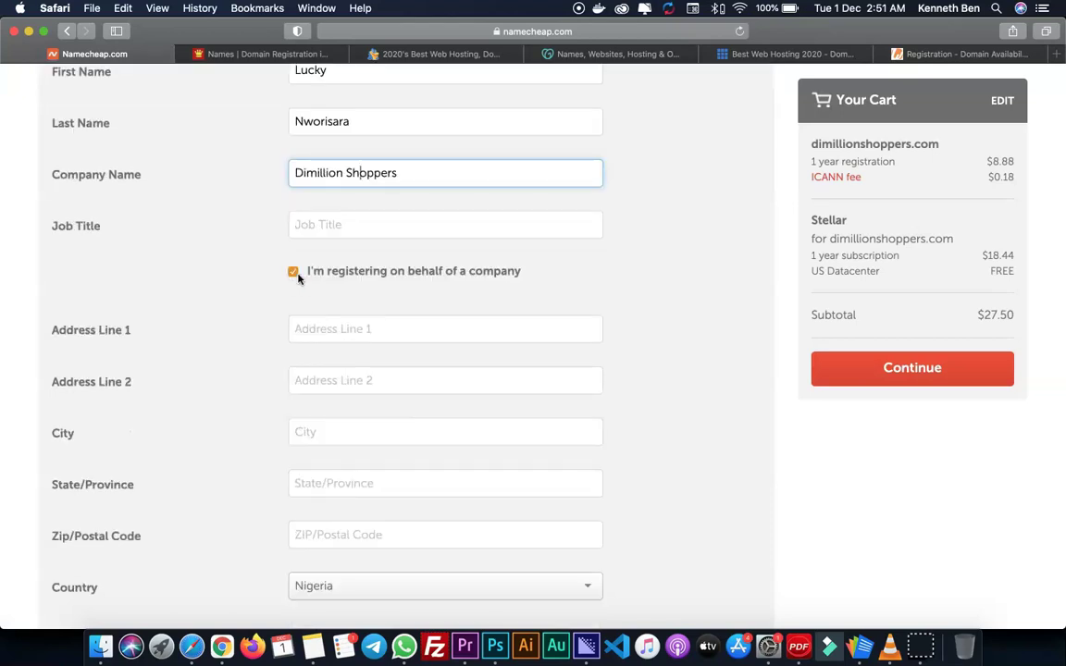
left_click(321, 226)
type("Web Designer")
scroll(359, 281, "down", 2)
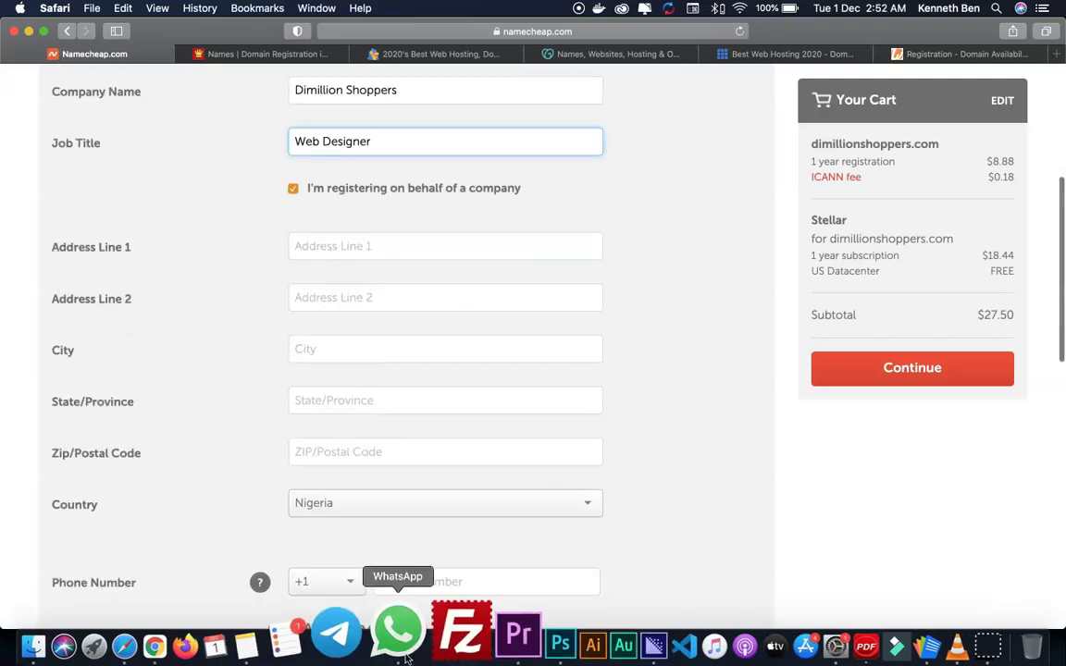
- Fill in the contact's street address, city, state and postal code, copying the address from the note
left_click(312, 645)
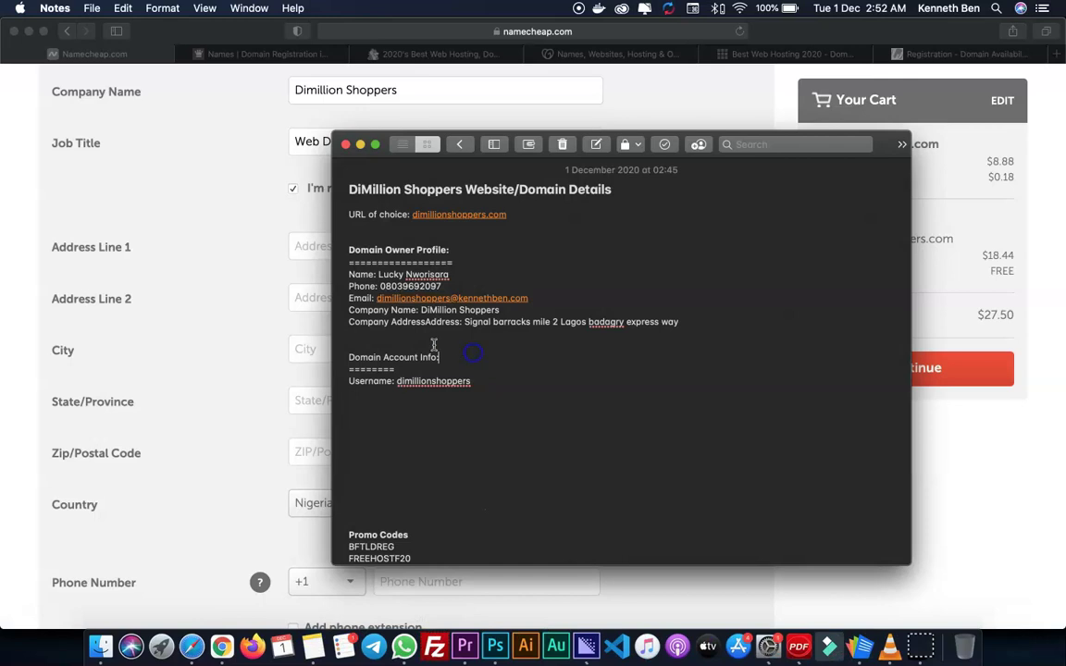
left_click_drag(466, 324, 678, 322)
key("super+c")
left_click(315, 246)
key("super+v")
type("BMBEW")
left_click(395, 292)
type("Mile 2")
left_click(393, 350)
type("Lagos")
left_click(355, 402)
type("100248")
scroll(469, 389, "down", 3)
- Set the phone country code to +234 and paste the contact's phone number from the note
left_click(325, 340)
scroll(341, 424, "down", 10)
left_click(333, 386)
key("super+Tab")
left_click_drag(441, 286, 386, 288)
key("super+c")
key("super+Tab")
right_click(388, 341)
left_click(424, 374)
scroll(458, 376, "down", 4)
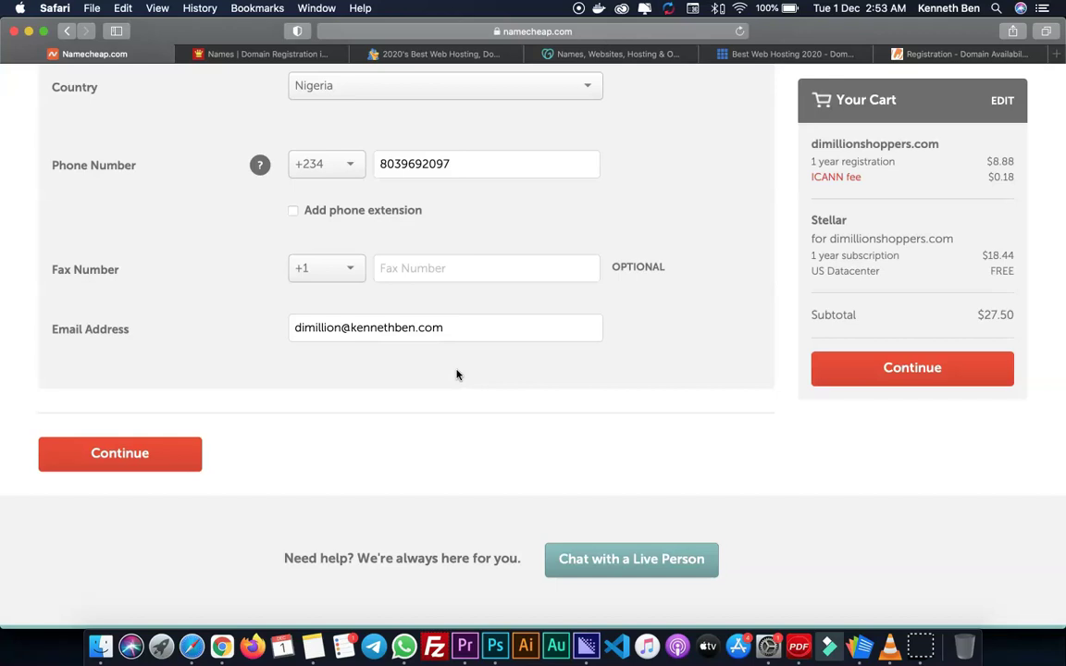
scroll(421, 213, "up", 10)
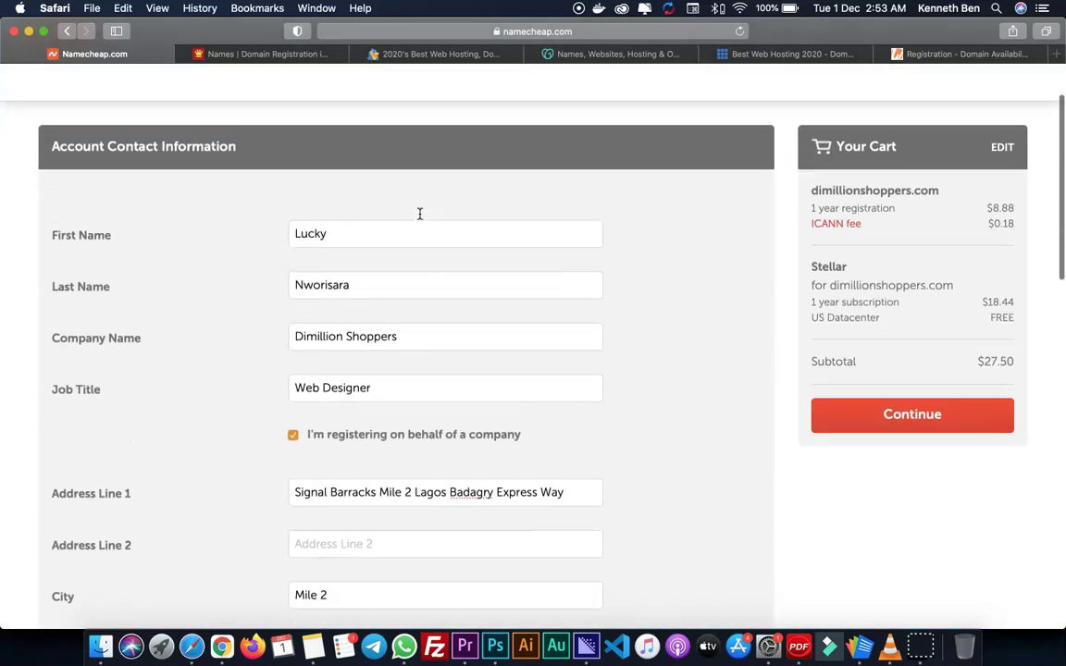
scroll(420, 214, "down", 10)
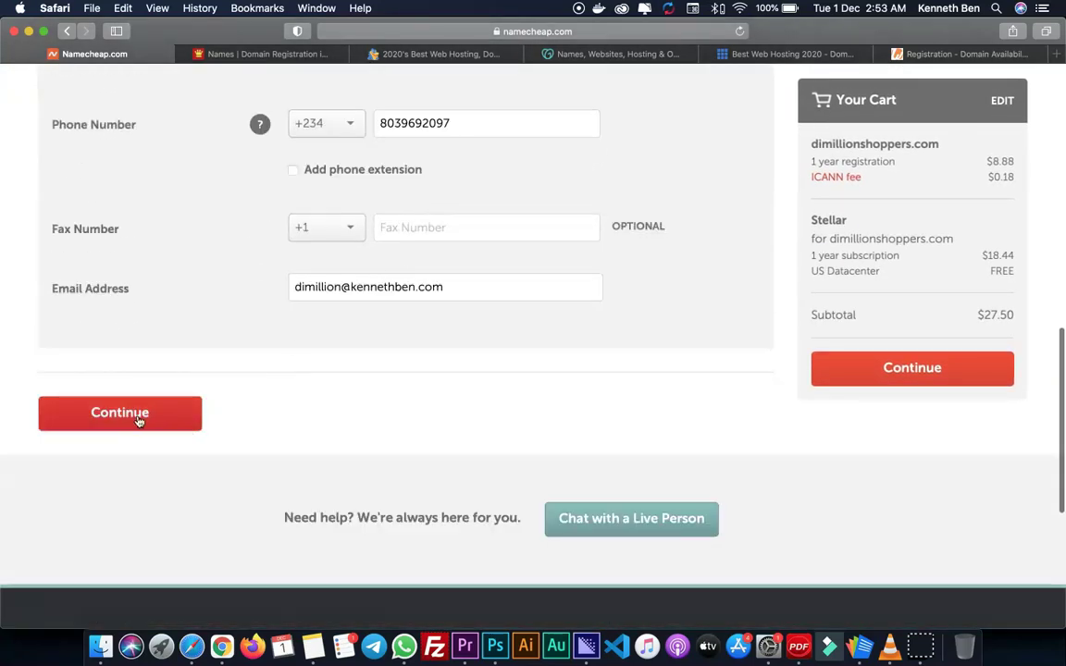
- Submit the contact details, review Registrant, Administrative, Technical and Billing contacts with WhoisGuard on, and continue to Billing
left_click(143, 418)
left_click_drag(227, 239, 51, 237)
left_click(255, 240)
scroll(338, 303, "down", 5)
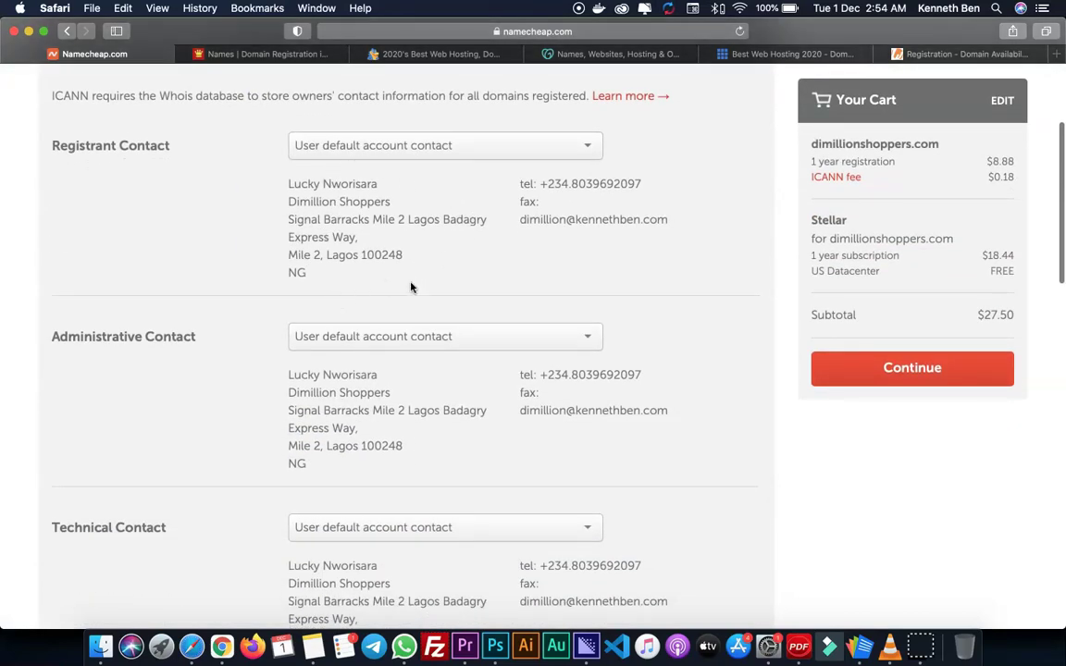
scroll(395, 340, "down", 10)
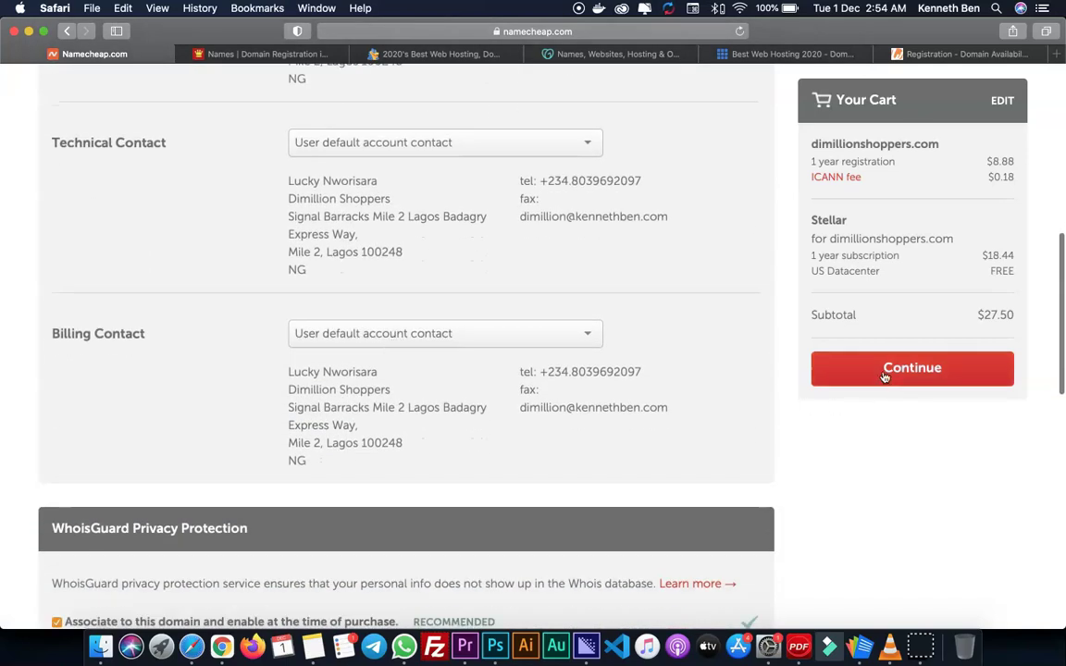
scroll(553, 412, "down", 4)
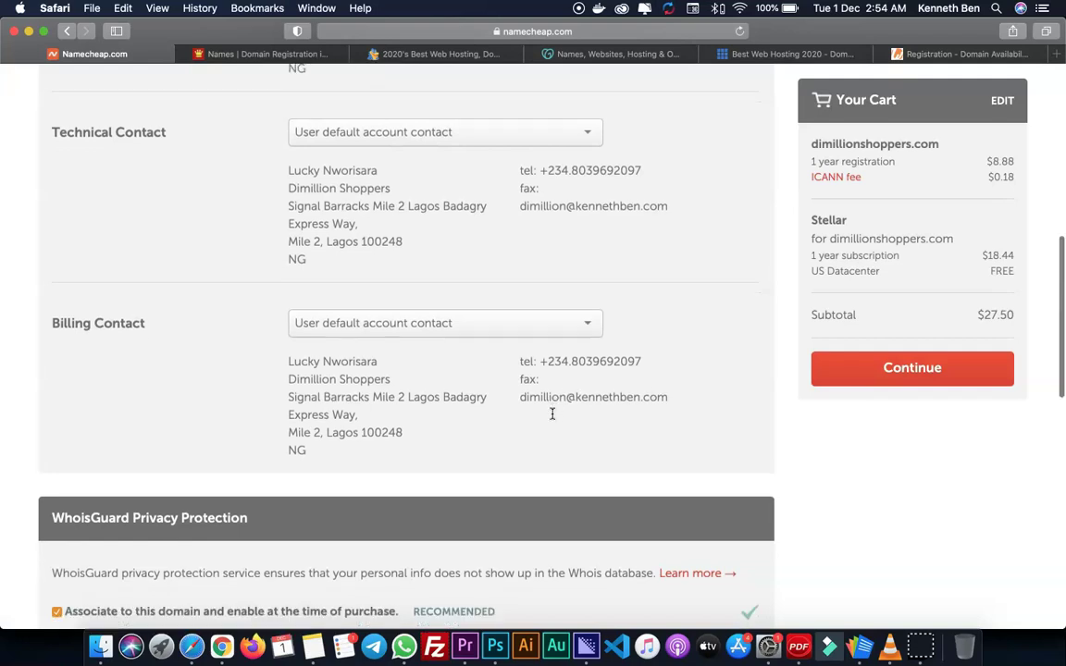
scroll(552, 412, "down", 3)
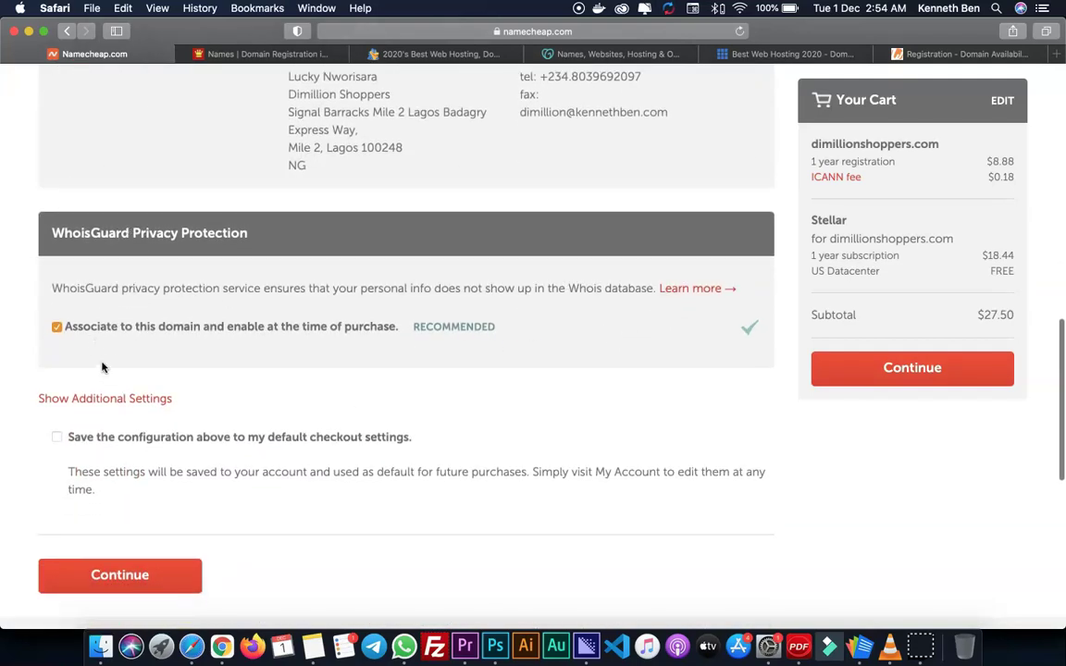
scroll(293, 441, "down", 2)
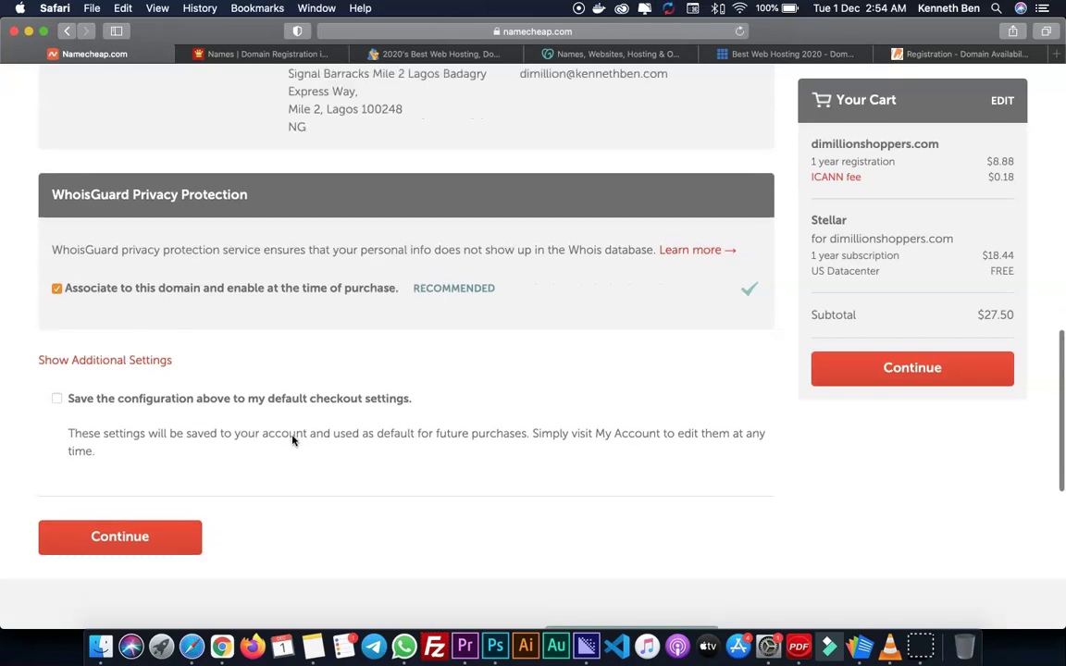
left_click(888, 369)
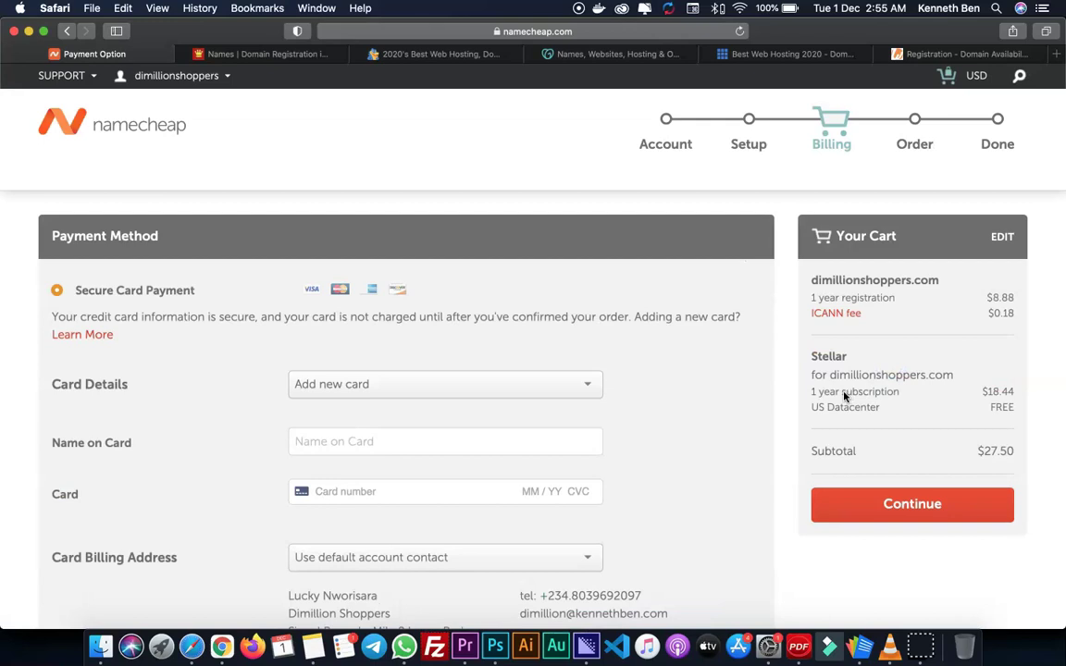
scroll(575, 276, "down", 1)
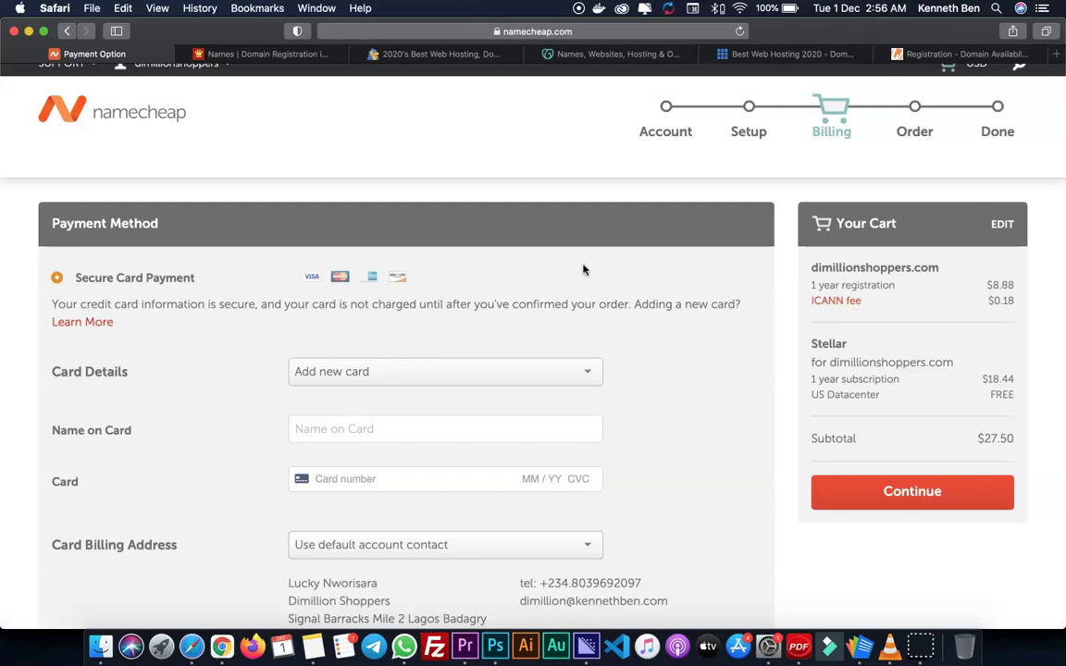
scroll(583, 269, "down", 5)
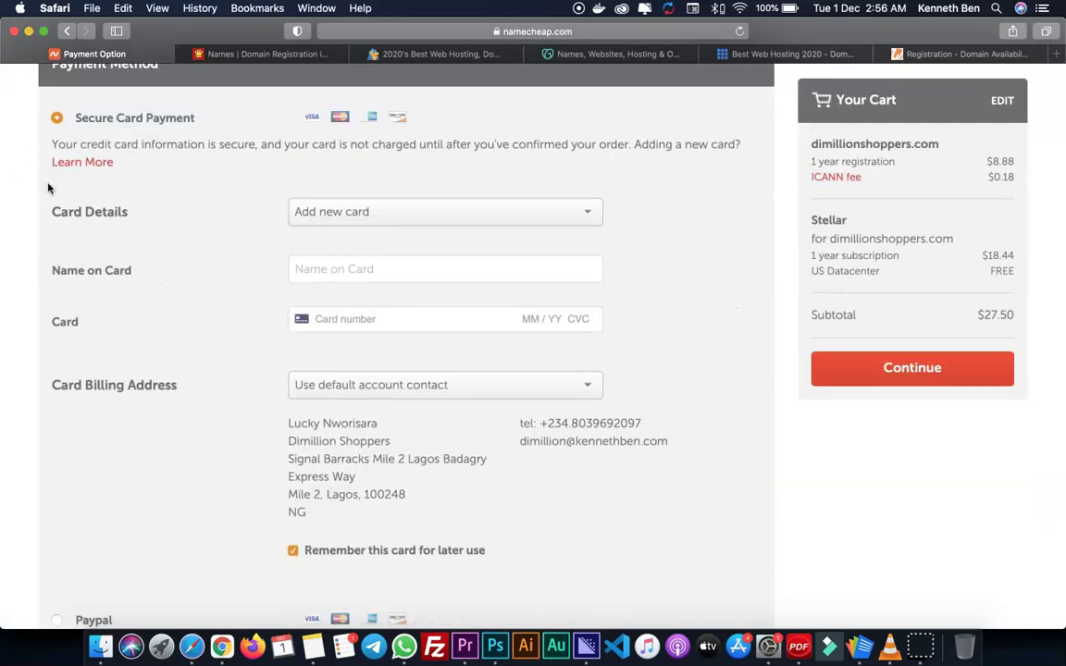
left_click_drag(117, 120, 183, 117)
scroll(204, 182, "down", 5)
scroll(193, 380, "down", 2)
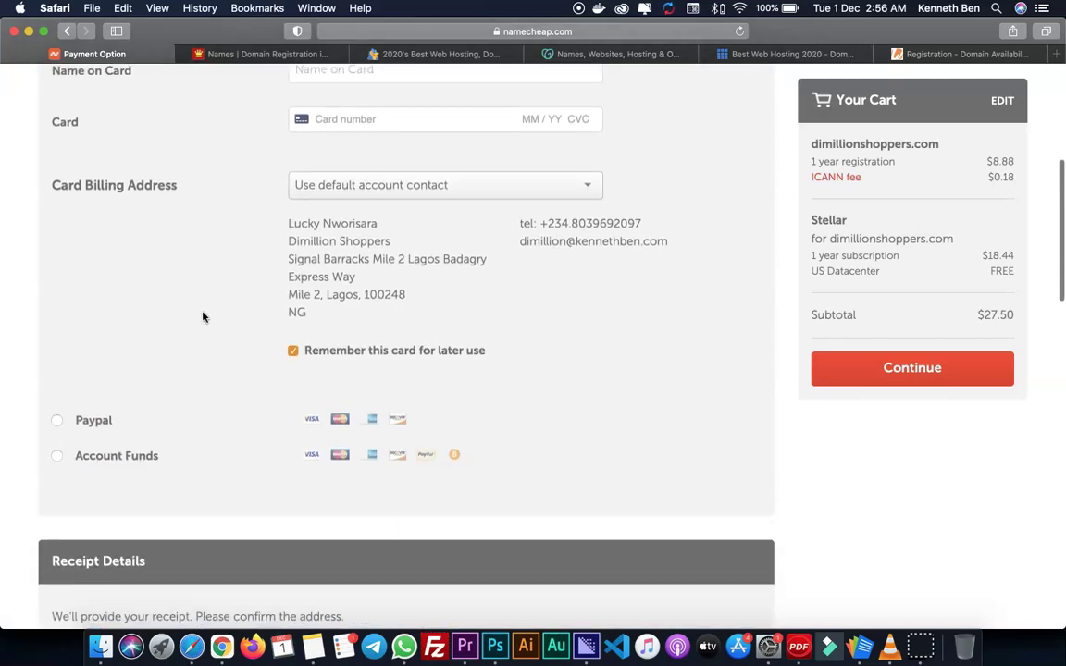
scroll(214, 392, "down", 2)
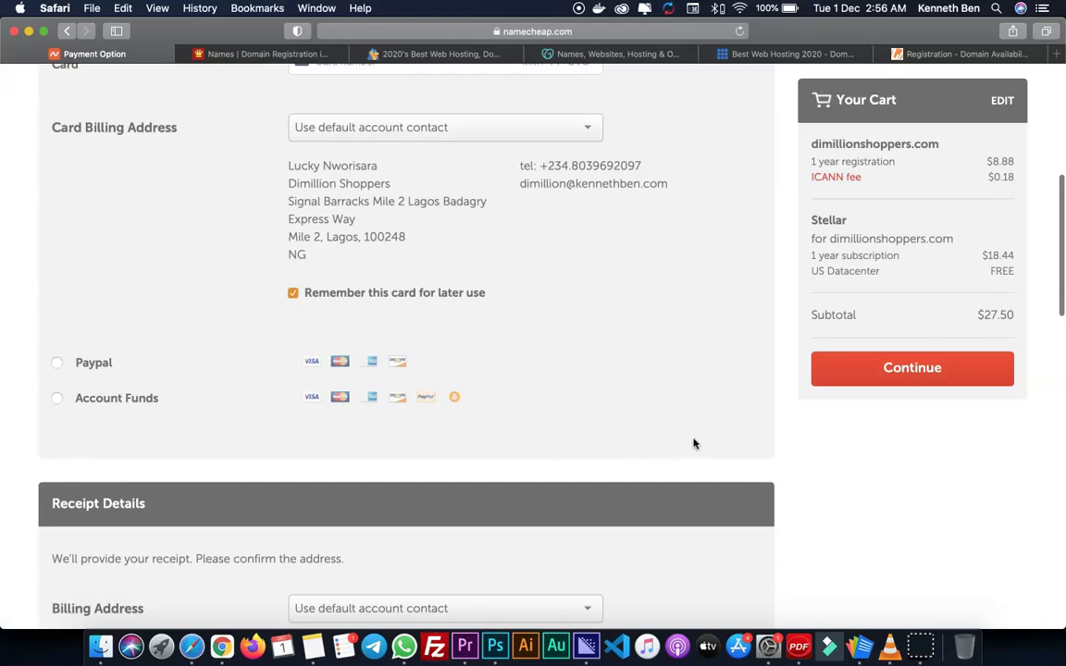
scroll(702, 441, "up", 8)
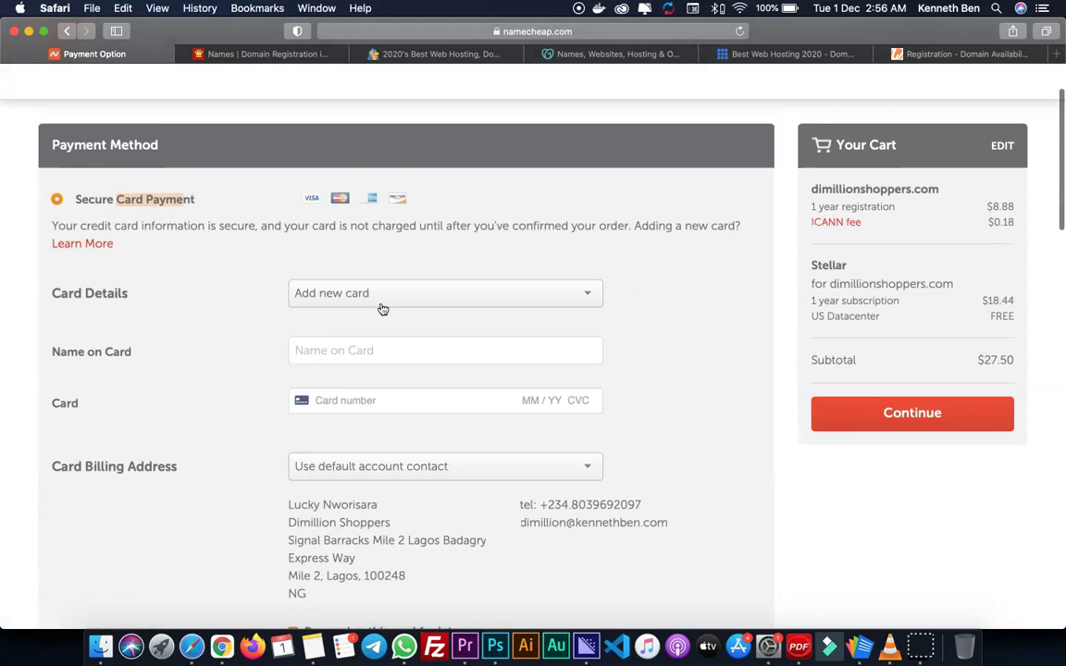
scroll(247, 341, "down", 2)
- Enter the cardholder's full name and start the card number on the Secure Card Payment form
left_click(342, 279)
left_click(360, 325)
type("5")
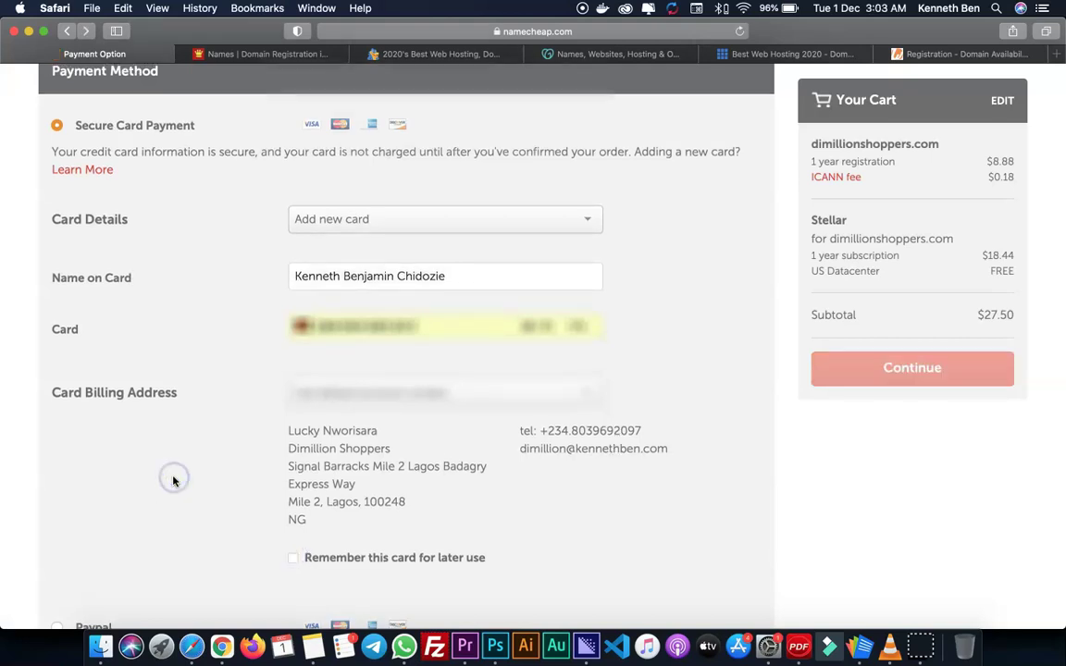
scroll(207, 482, "down", 5)
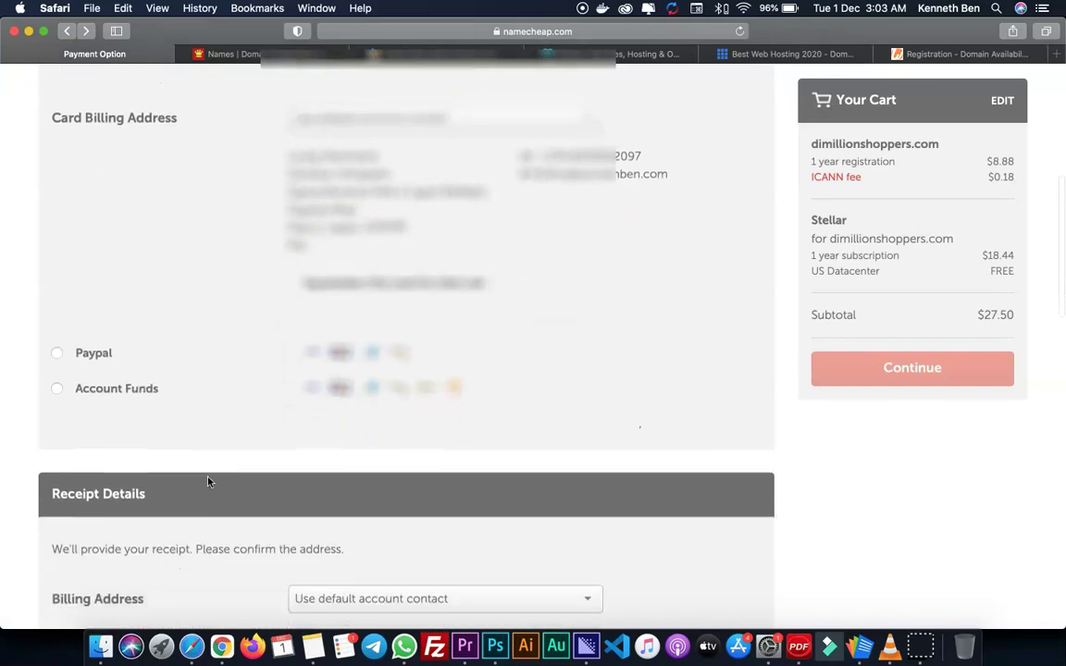
scroll(207, 482, "down", 4)
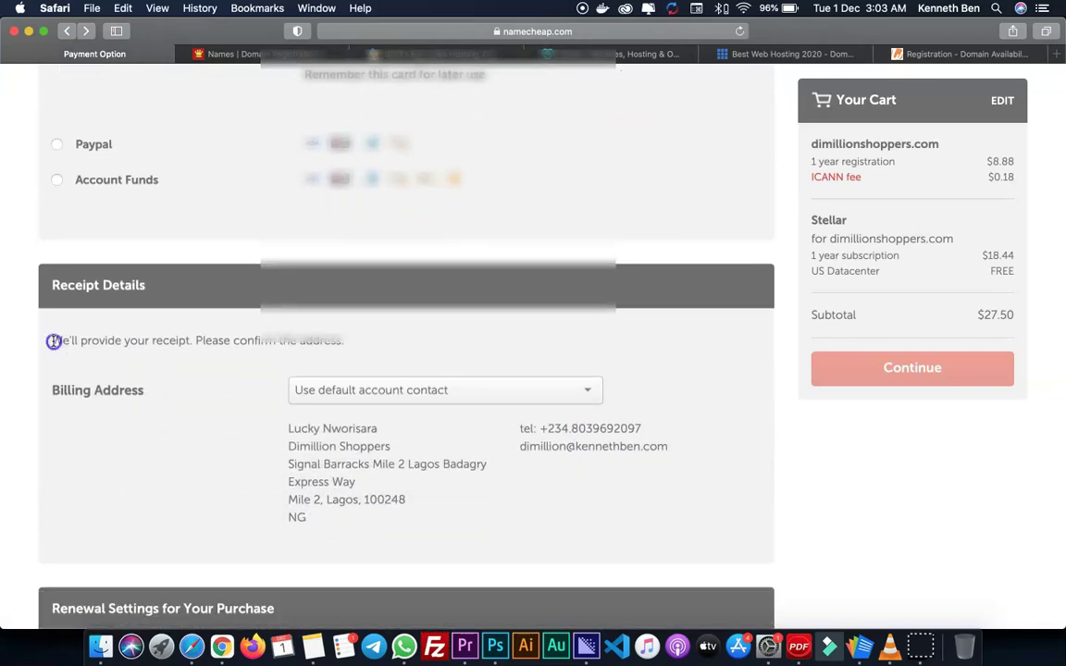
left_click_drag(284, 444, 435, 471)
scroll(455, 471, "down", 7)
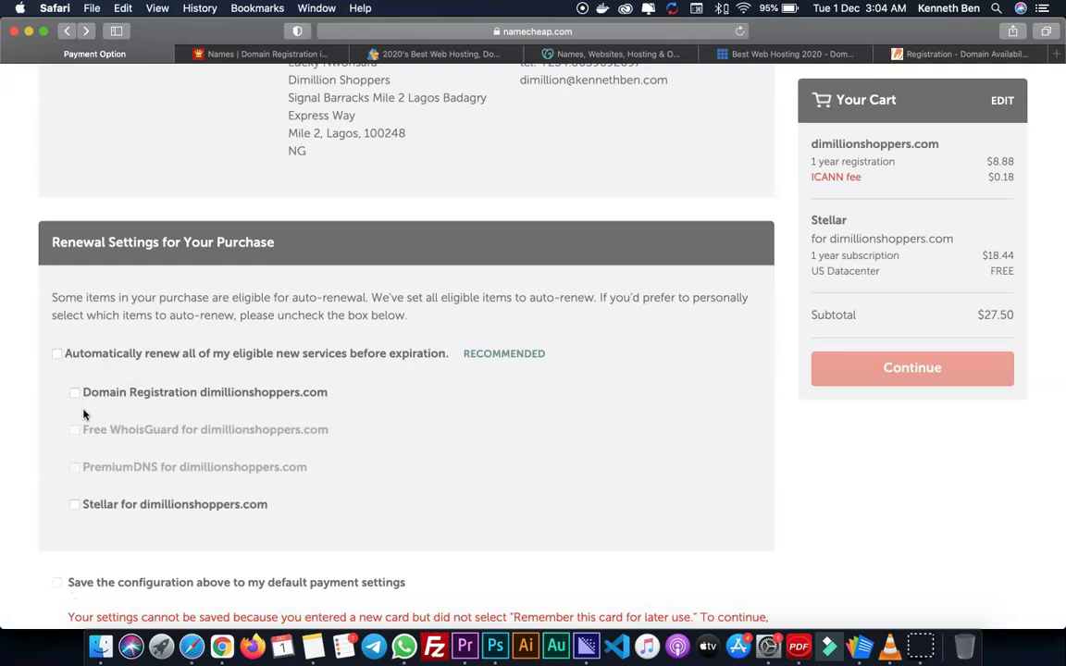
- Review the domain and Stellar hosting order and accept Namecheap's Terms of Service
scroll(83, 411, "down", 1)
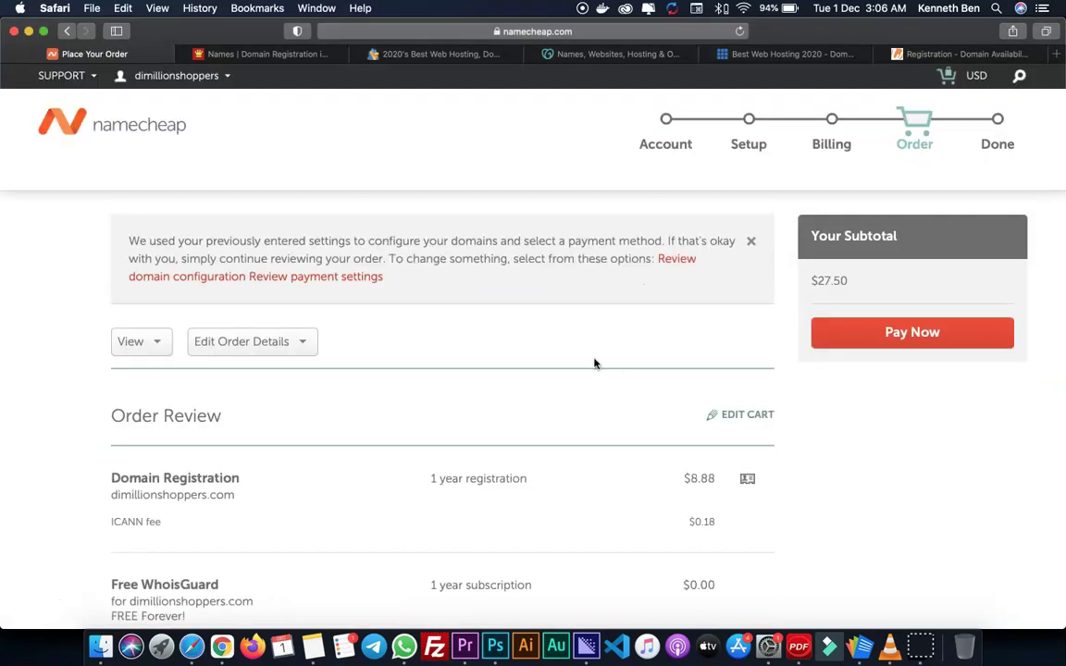
scroll(580, 362, "down", 1)
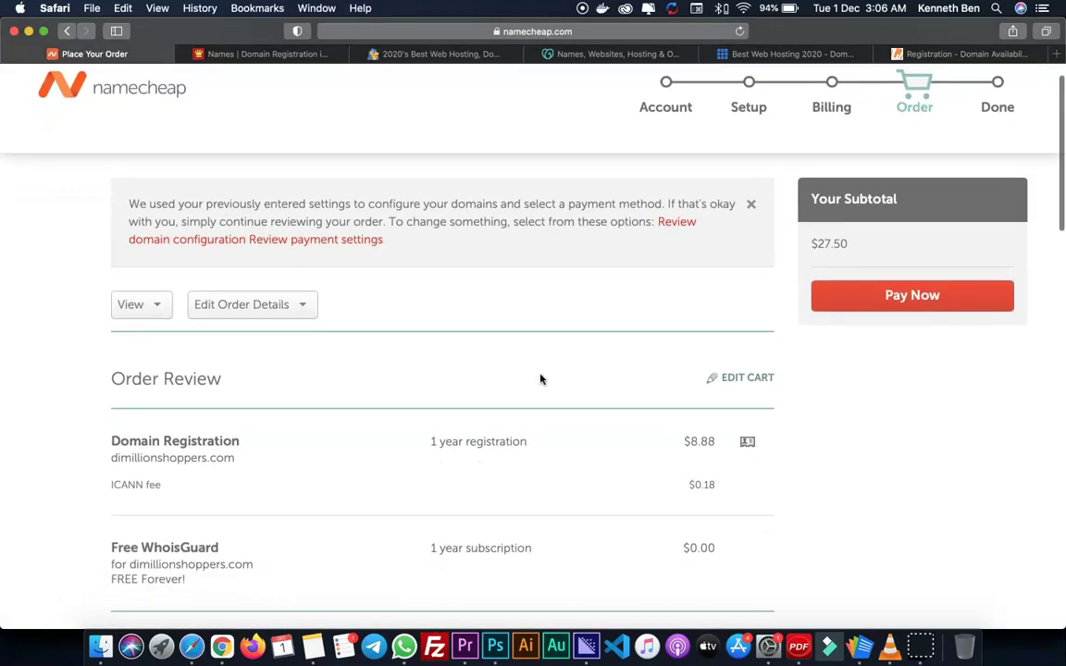
scroll(542, 376, "down", 4)
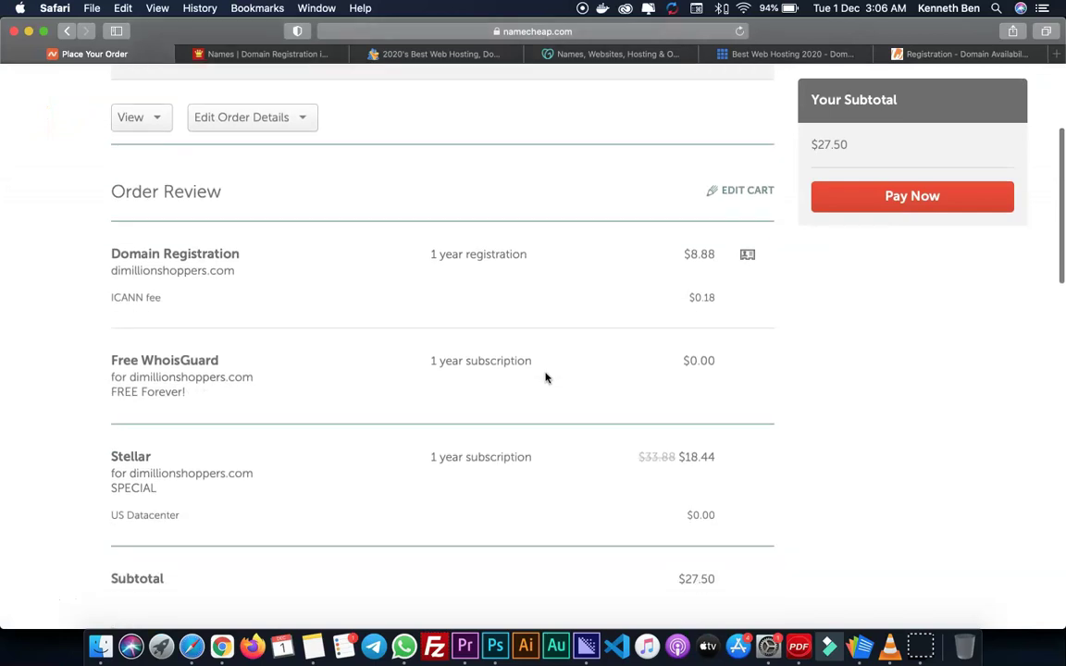
scroll(545, 376, "down", 2)
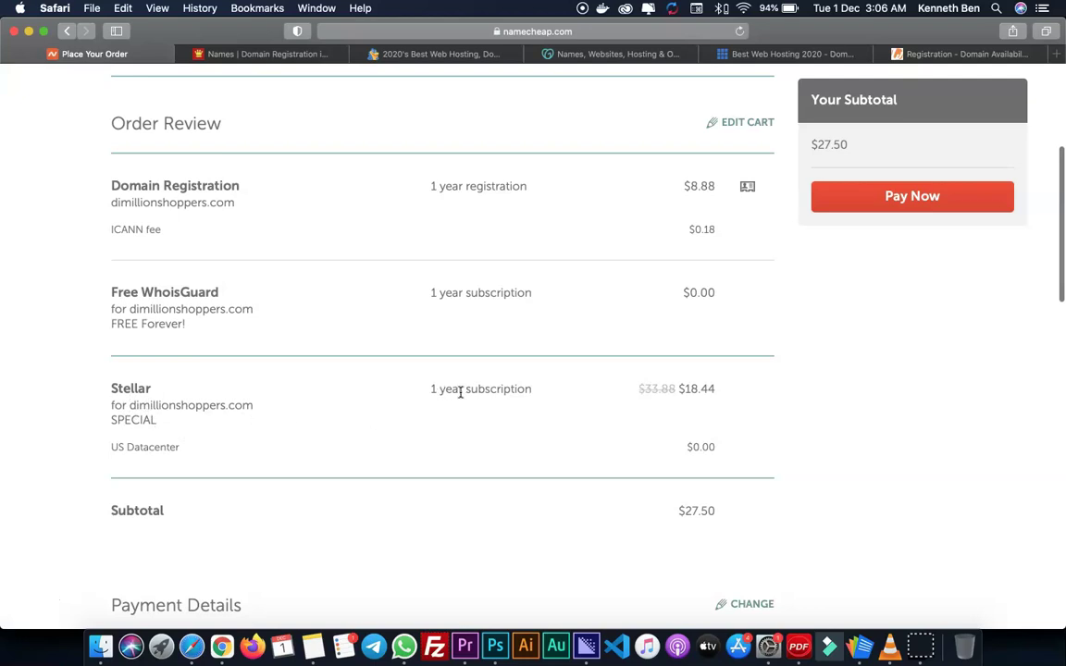
scroll(504, 389, "down", 3)
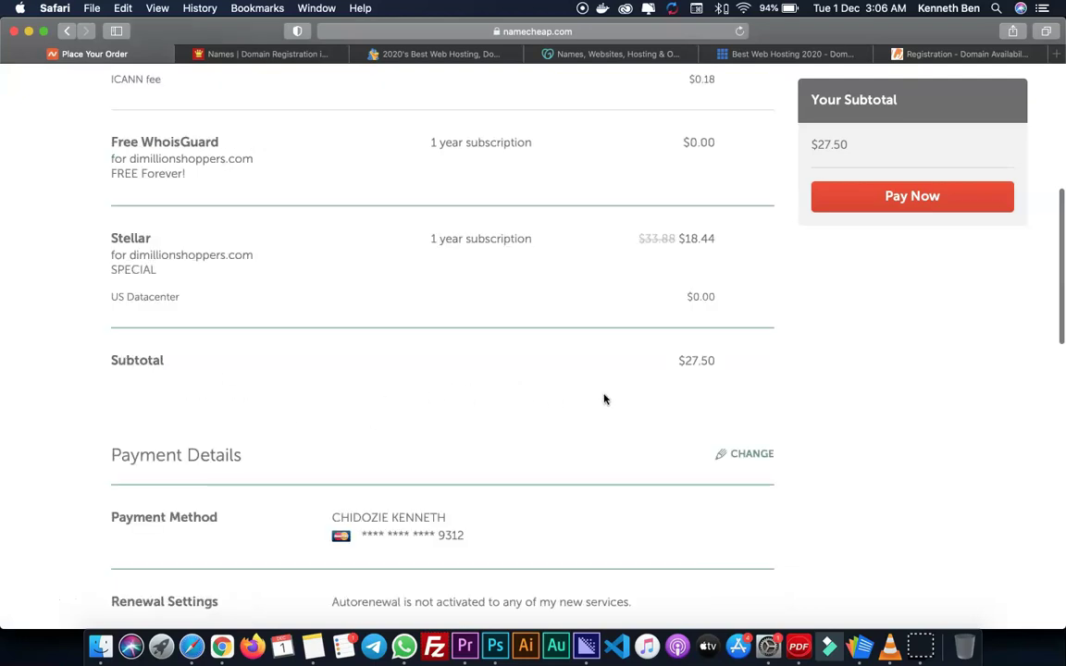
scroll(621, 393, "down", 5)
scroll(375, 352, "down", 5)
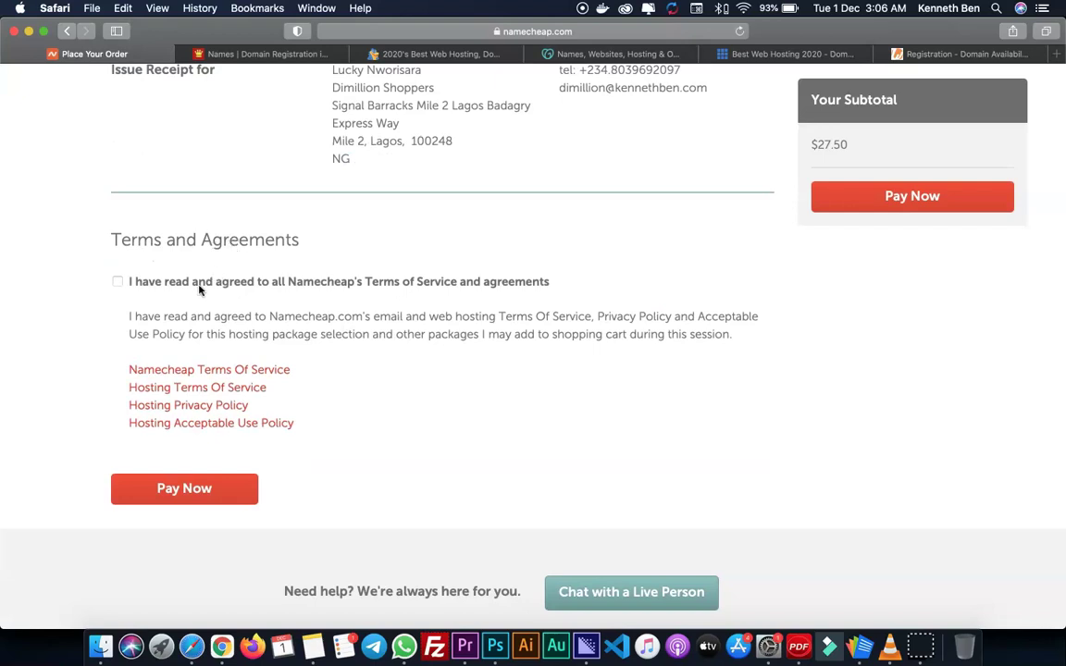
left_click(171, 289)
- Pay for the order, give five stars to both survey questions and a 10, then finish the survey
left_click(176, 495)
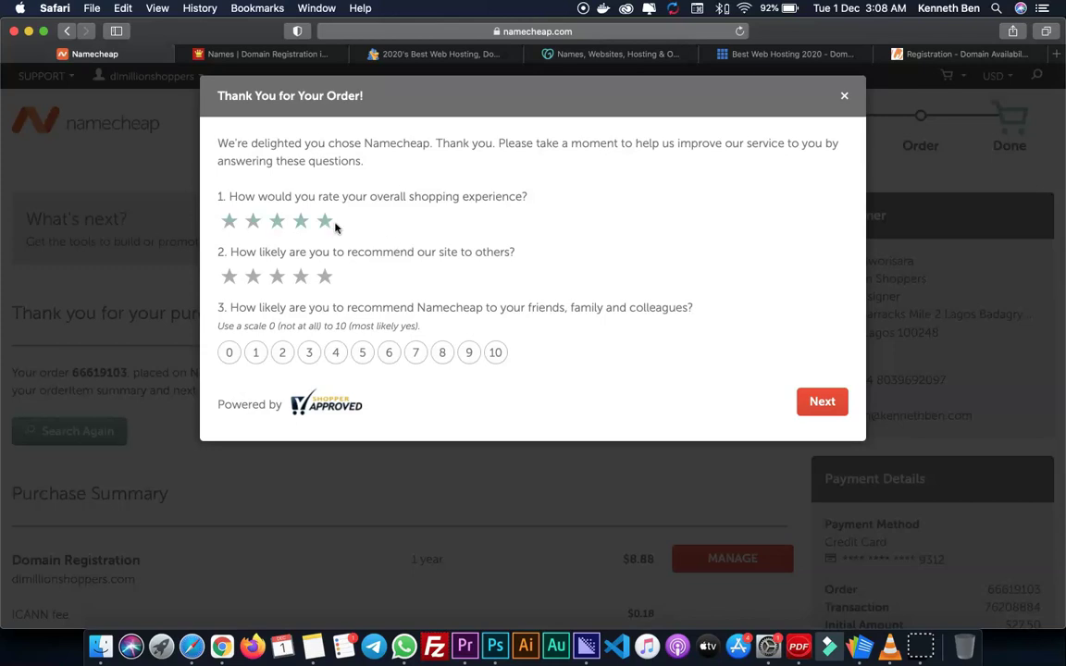
left_click(325, 222)
left_click(325, 277)
left_click(495, 352)
left_click(818, 400)
left_click(818, 298)
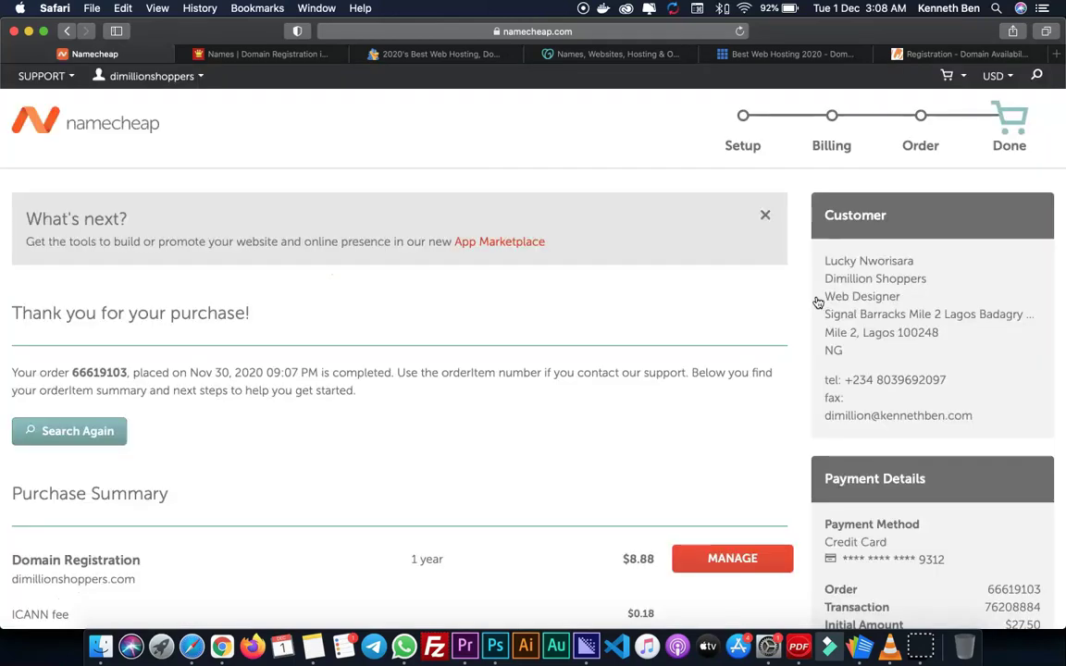